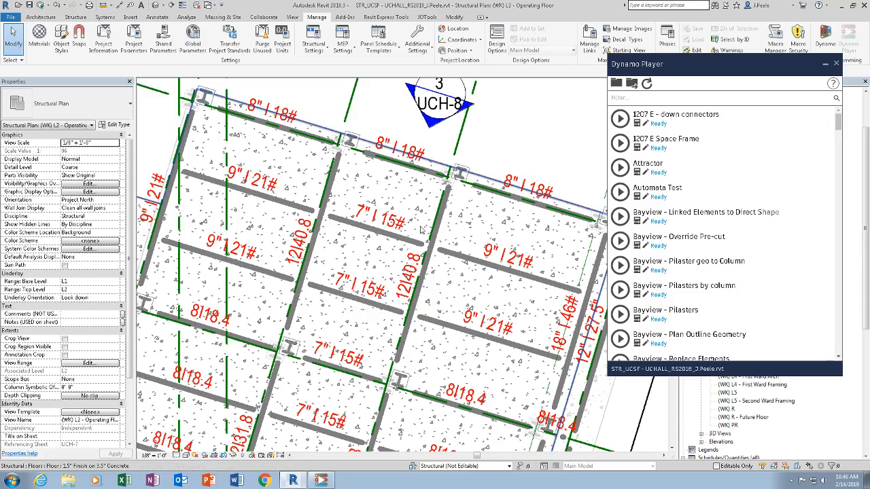
middle_drag(385, 235, 412, 255)
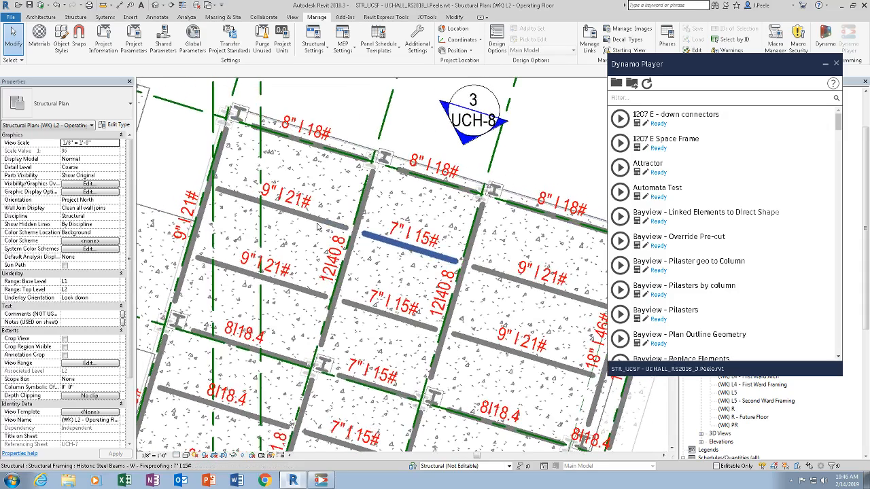
key(a)
key(l)
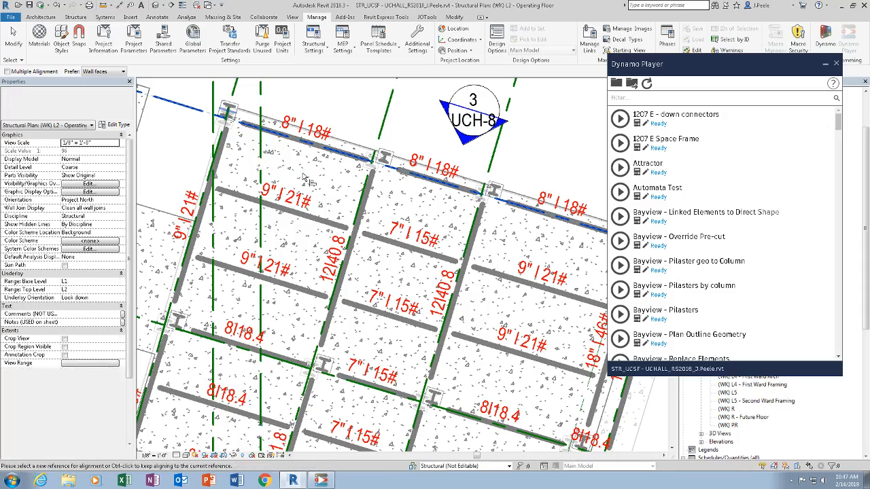
key(Escape)
key(Escape)
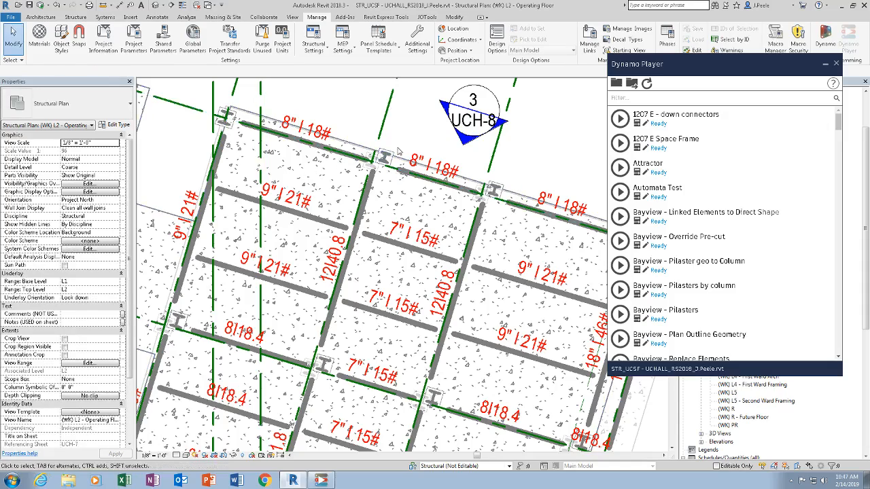
Step: Select the off-grid columns along the two uppermost cross gridlines and filter the Dynamo Player scripts by "inter"
click(385, 157)
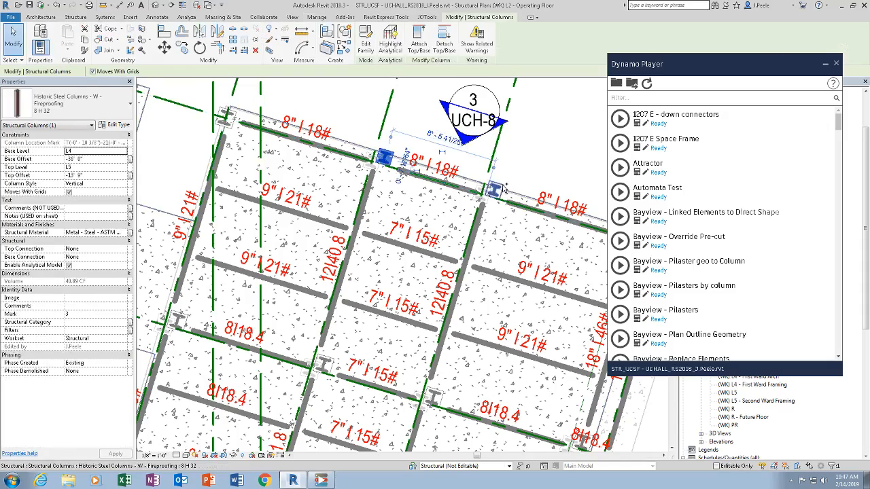
ctrl+click(502, 190)
middle_drag(503, 188, 537, 160)
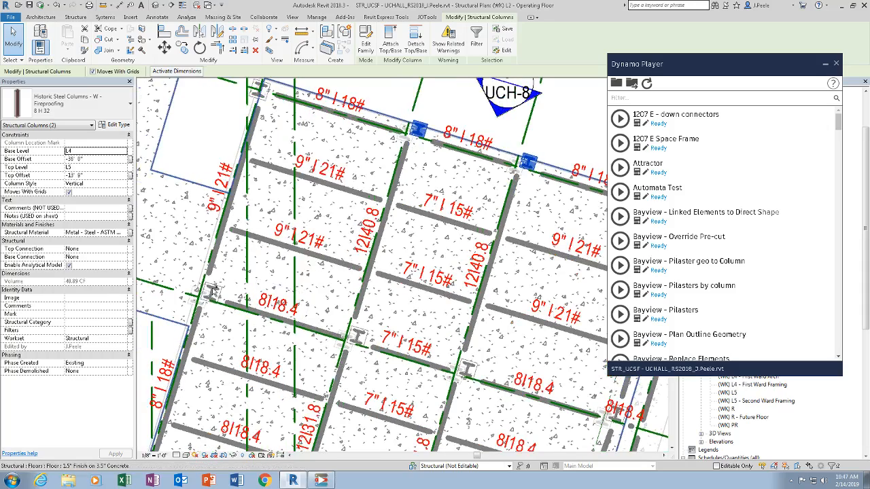
ctrl+click(359, 336)
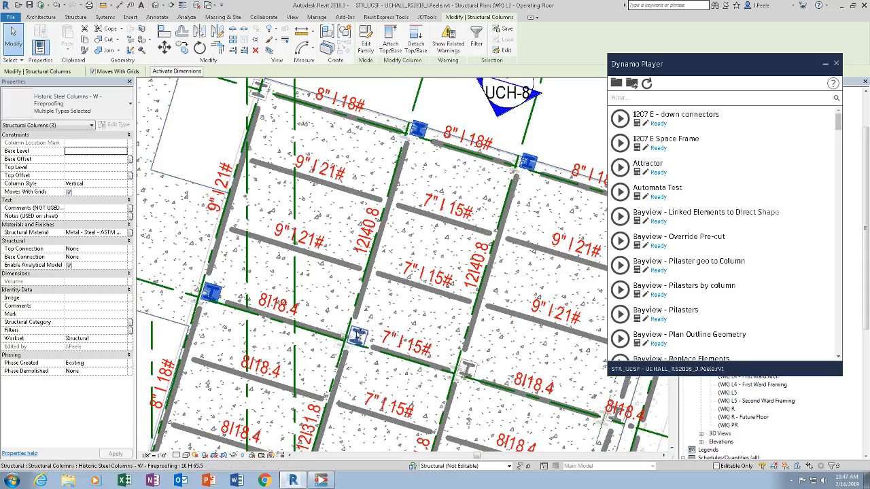
ctrl+click(467, 369)
click(650, 102)
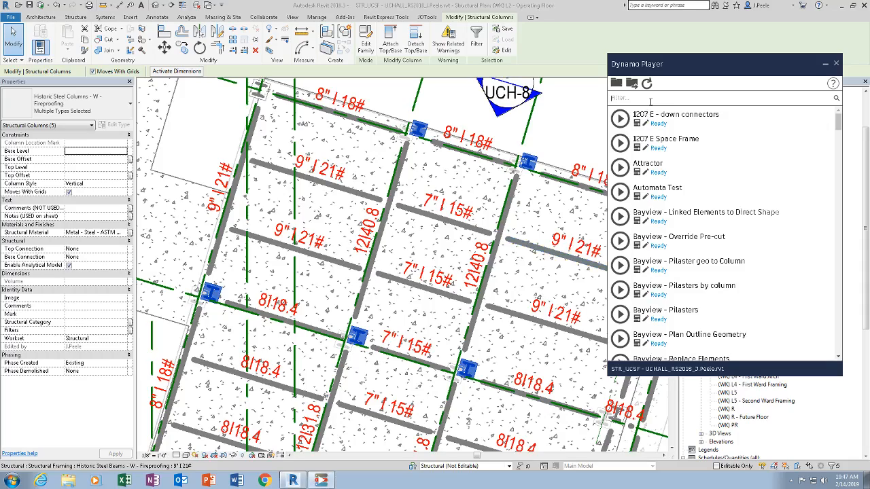
text(inter)
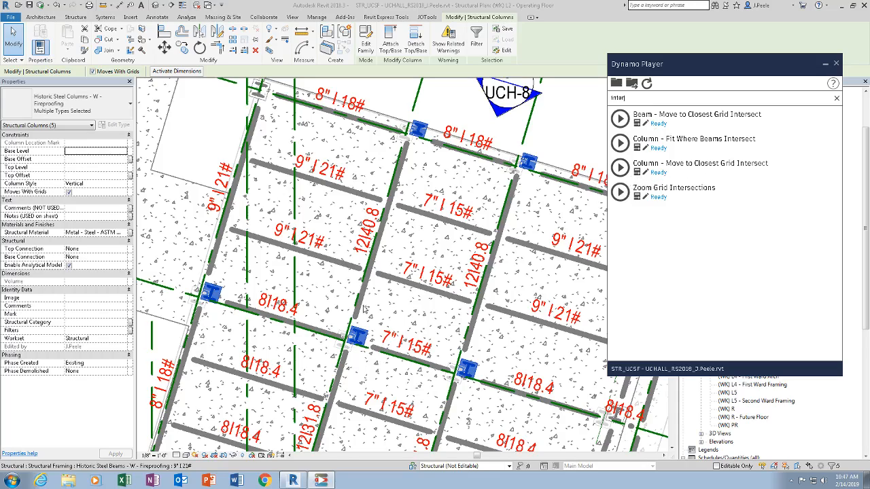
Step: Add the east-end columns and those on the third gridline to the selection, and run the Column - Move to Closest Grid Intersect script on them
scroll(287, 310, down, 2)
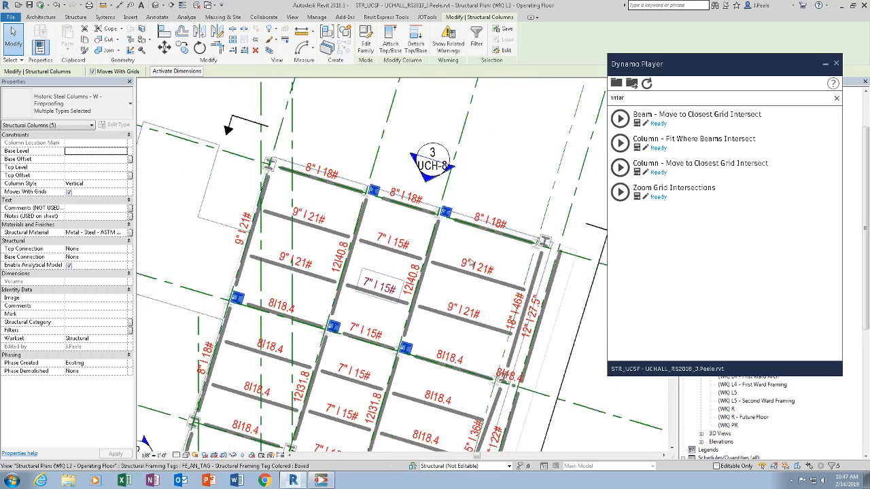
ctrl+click(548, 242)
ctrl+click(506, 380)
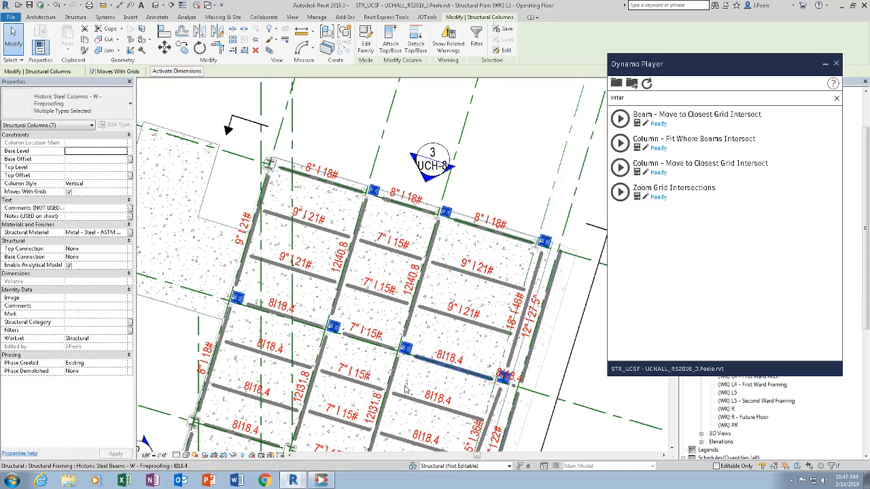
scroll(314, 373, up, 3)
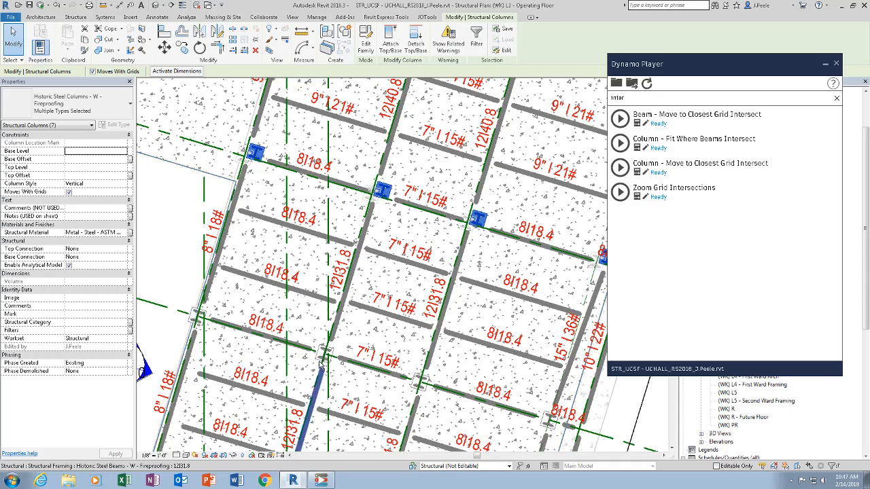
ctrl+click(325, 353)
ctrl+click(418, 378)
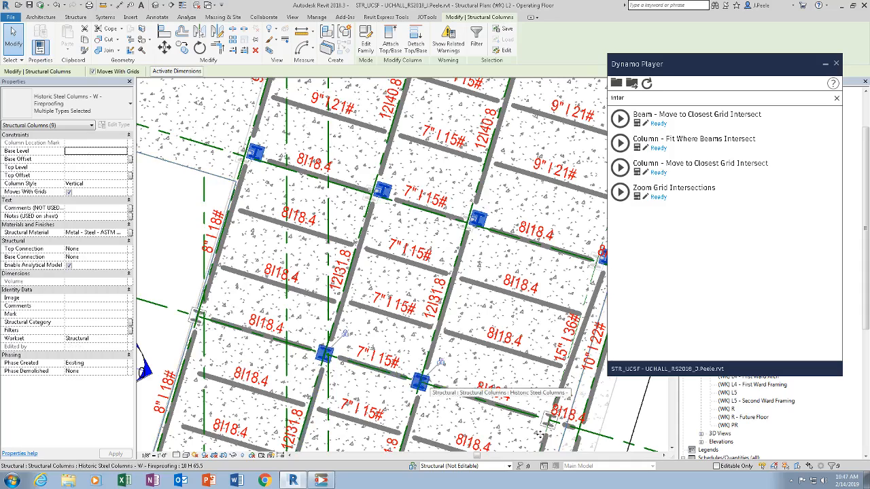
ctrl+click(197, 316)
middle_drag(286, 252, 251, 311)
middle_drag(520, 151, 541, 177)
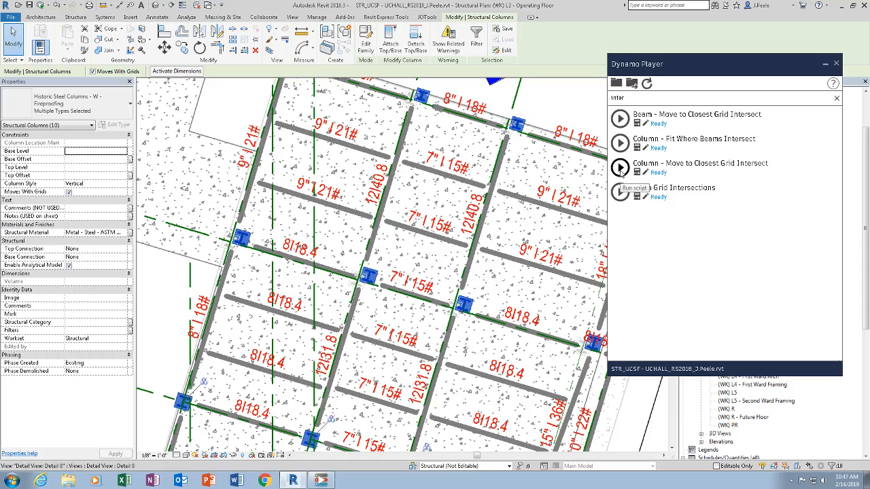
click(620, 169)
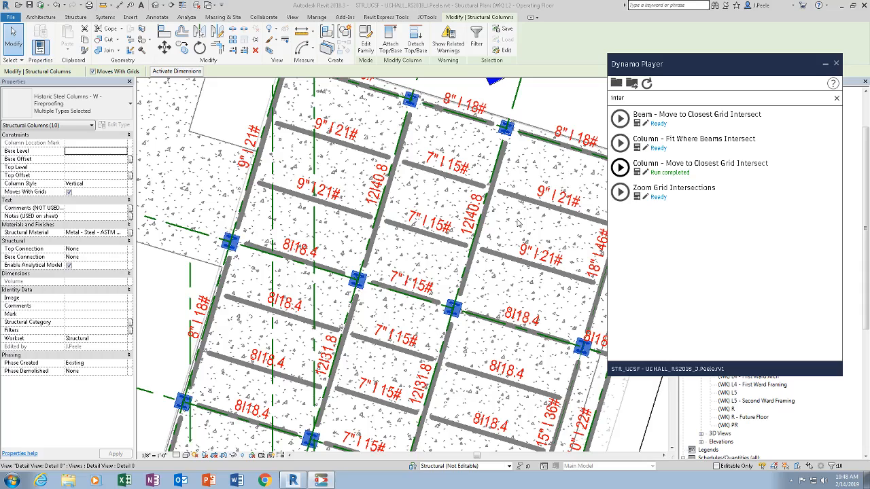
scroll(321, 183, down, 2)
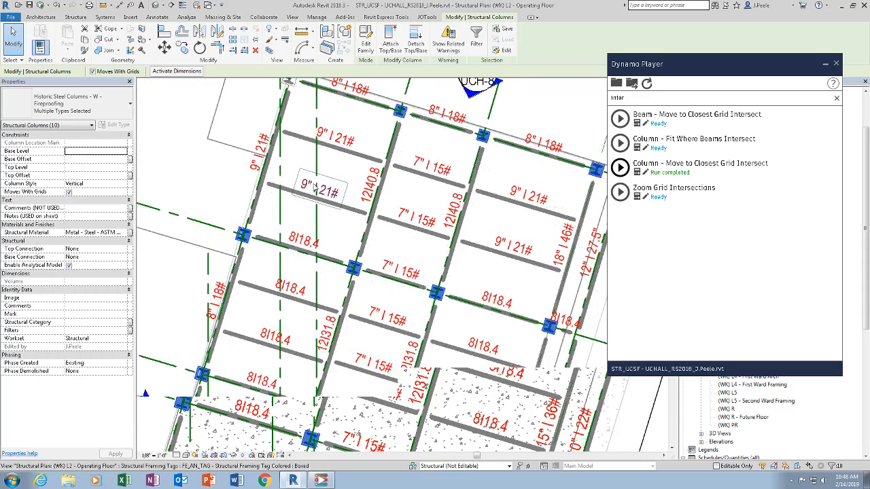
middle_drag(293, 115, 295, 119)
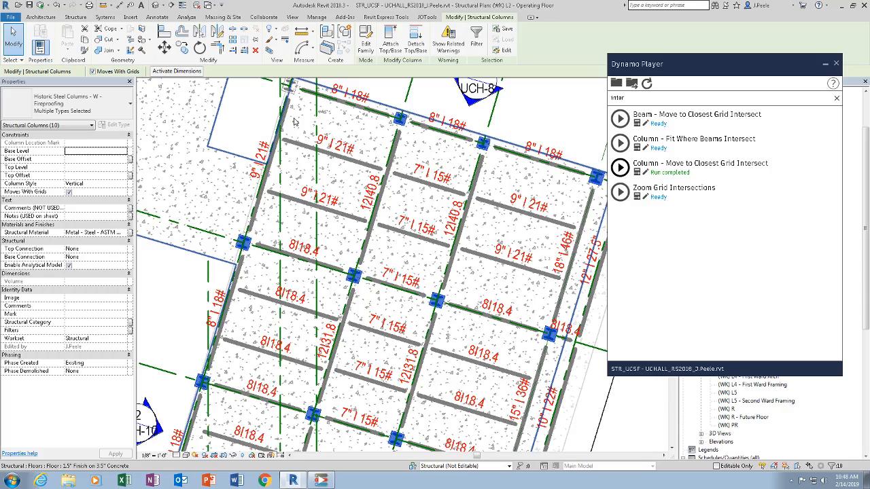
key(Escape)
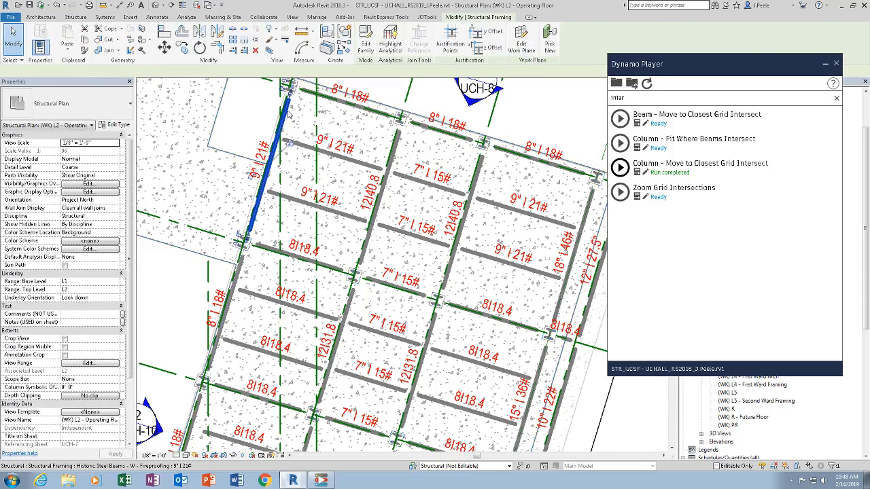
Step: Select the beams running along the gridlines around the northernmost row of bays, leaving out the intermediate joists
click(275, 144)
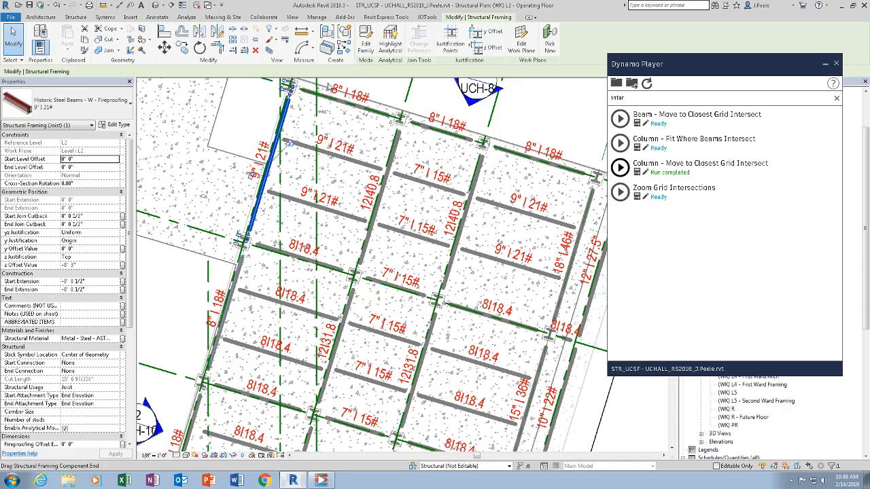
ctrl+click(389, 163)
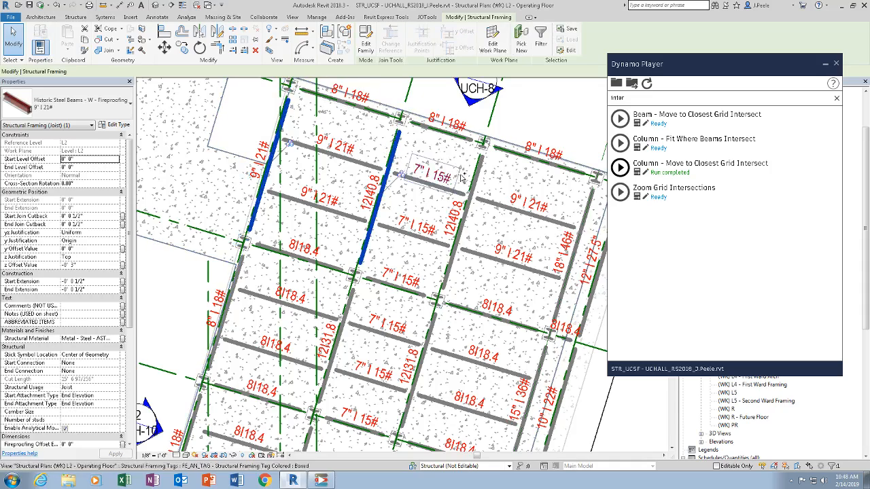
ctrl+click(480, 174)
middle_drag(591, 197, 484, 198)
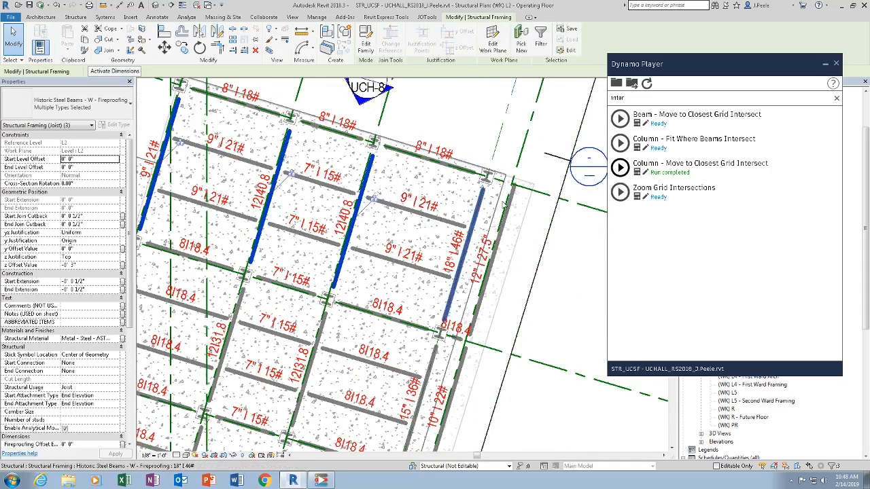
ctrl+click(483, 201)
ctrl+click(435, 159)
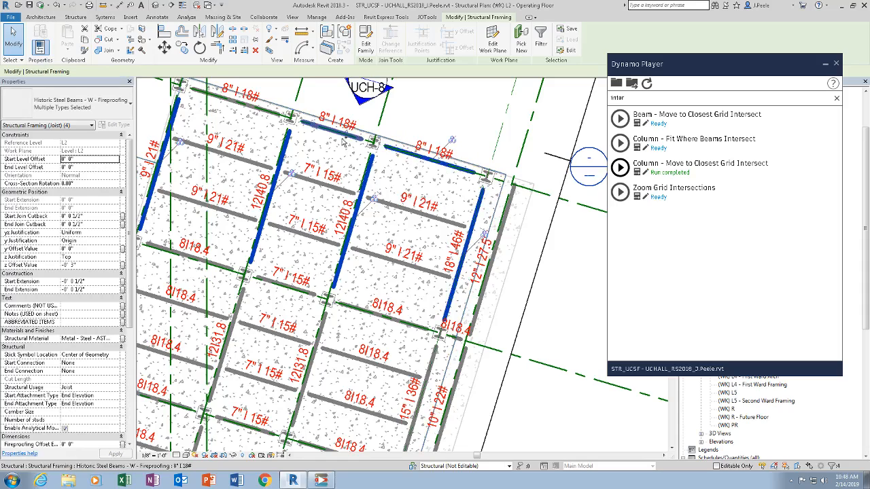
ctrl+click(241, 104)
ctrl+click(204, 260)
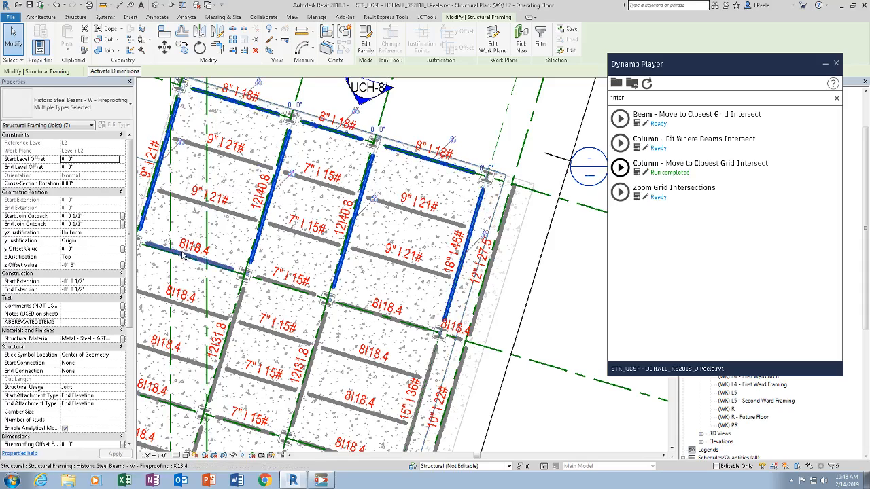
ctrl+click(299, 289)
ctrl+click(311, 298)
ctrl+click(379, 314)
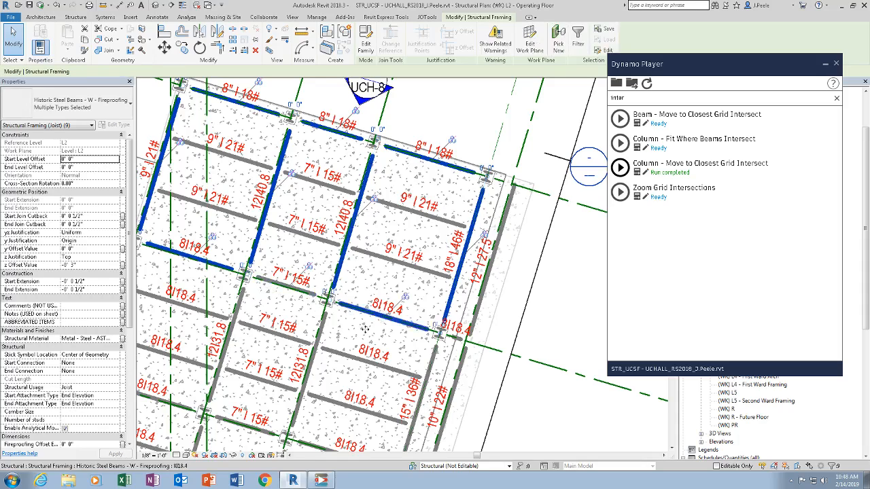
Step: Add the second bay row's girders to the selection and run Beam - Move to Closest Grid Intersect, removing the conflicting dimension reference
middle_drag(375, 320, 420, 241)
ctrl+click(365, 254)
ctrl+click(274, 253)
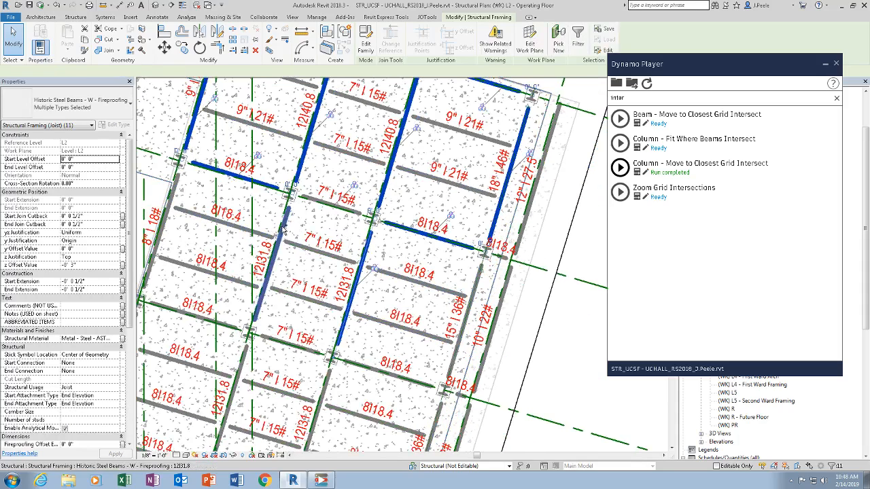
ctrl+click(178, 184)
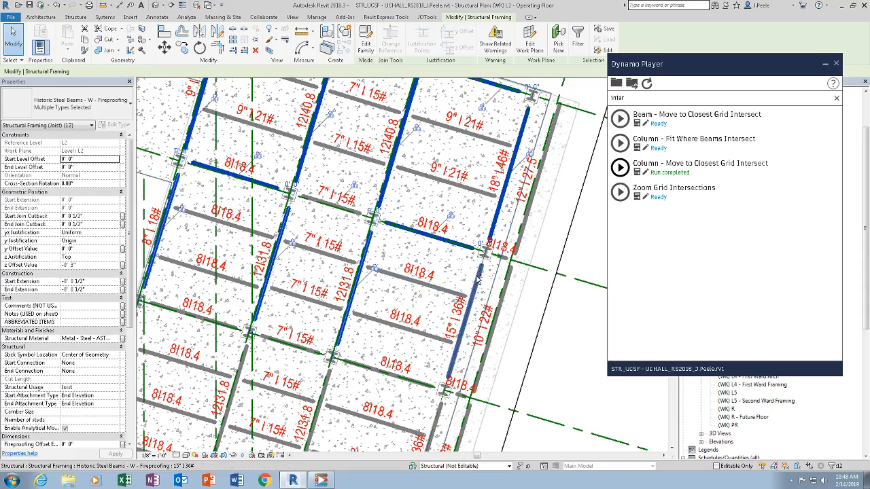
ctrl+click(467, 320)
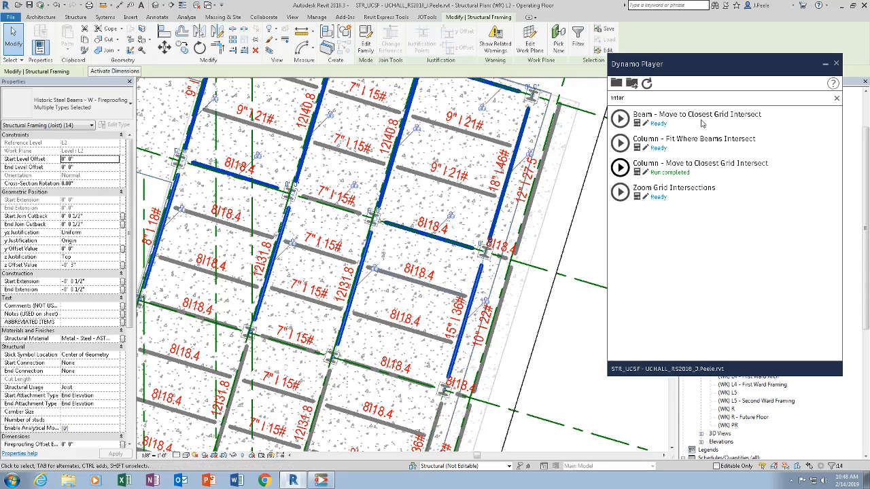
click(621, 120)
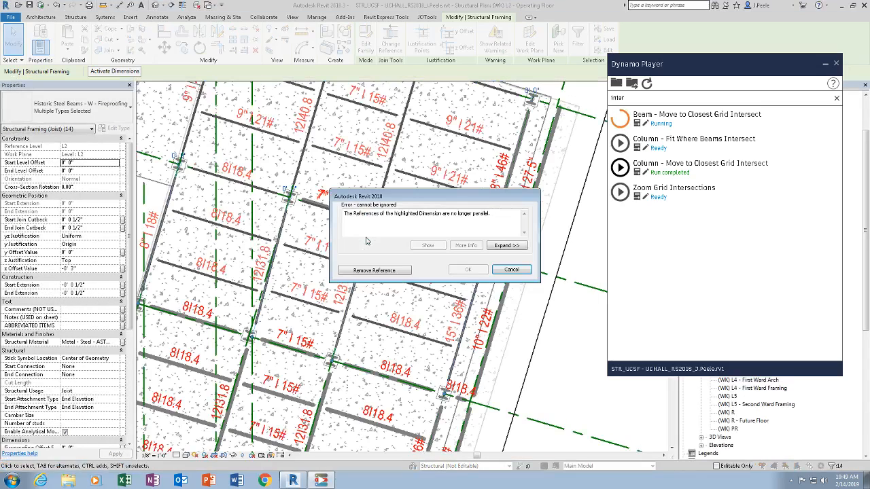
click(367, 272)
Step: Move the lower end of the second row's misaligned 12I31.8 girder onto the grid intersection at its column
middle_drag(416, 238, 432, 185)
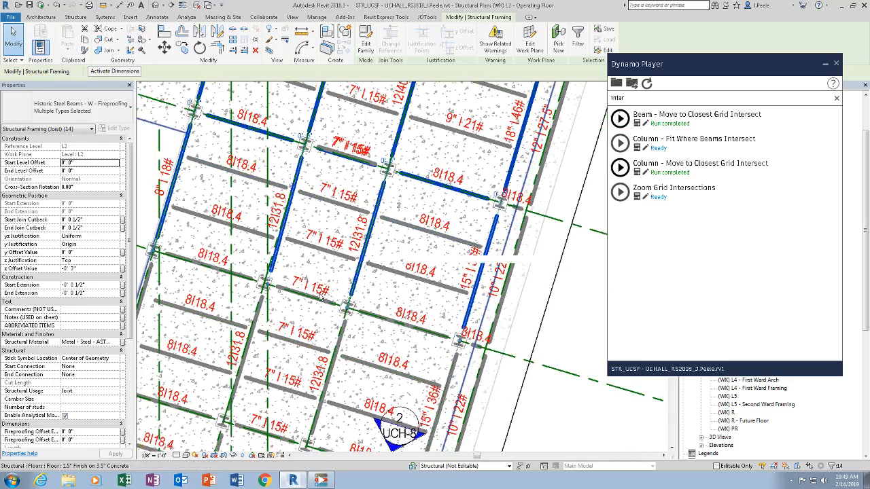
scroll(269, 305, up, 3)
scroll(268, 304, up, 3)
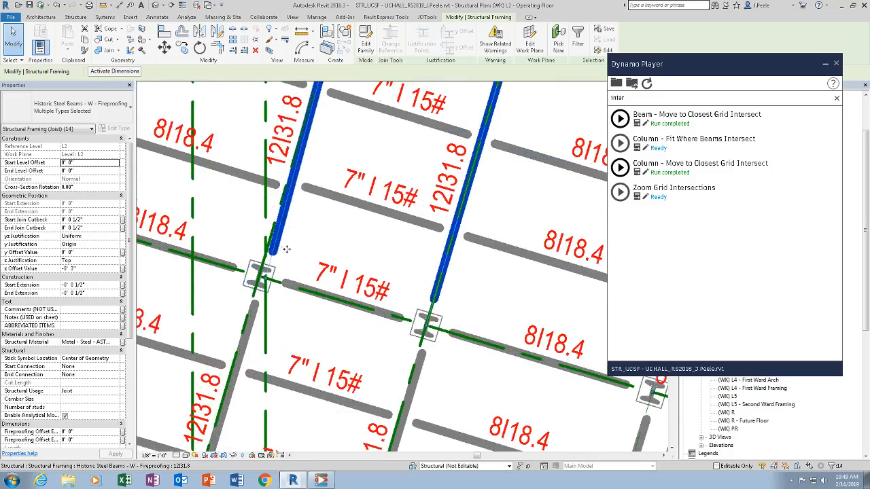
scroll(277, 271, up, 2)
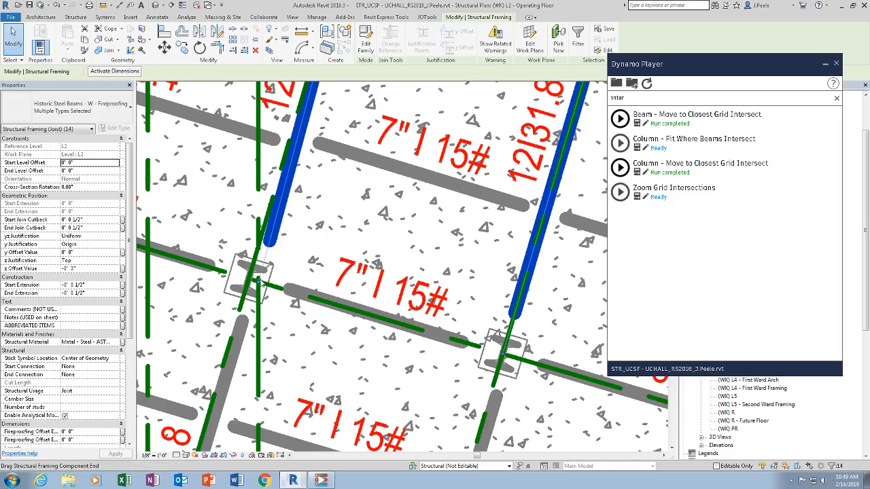
scroll(258, 284, down, 3)
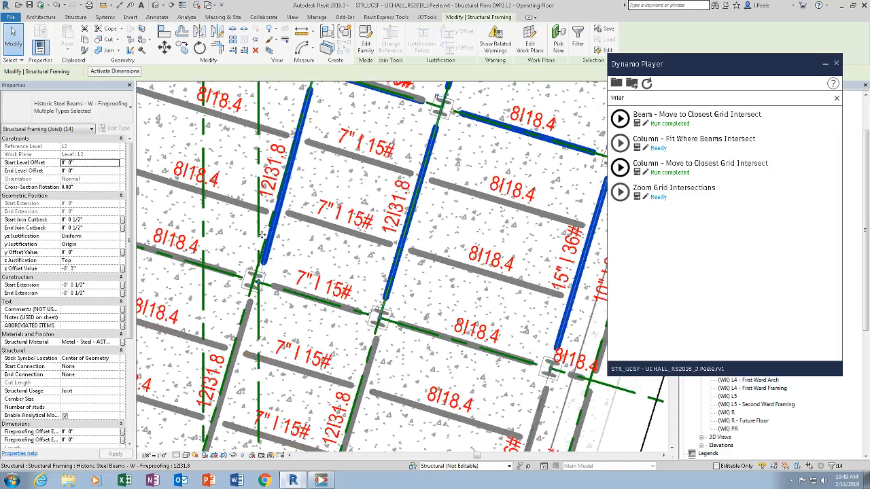
drag(259, 284, 253, 280)
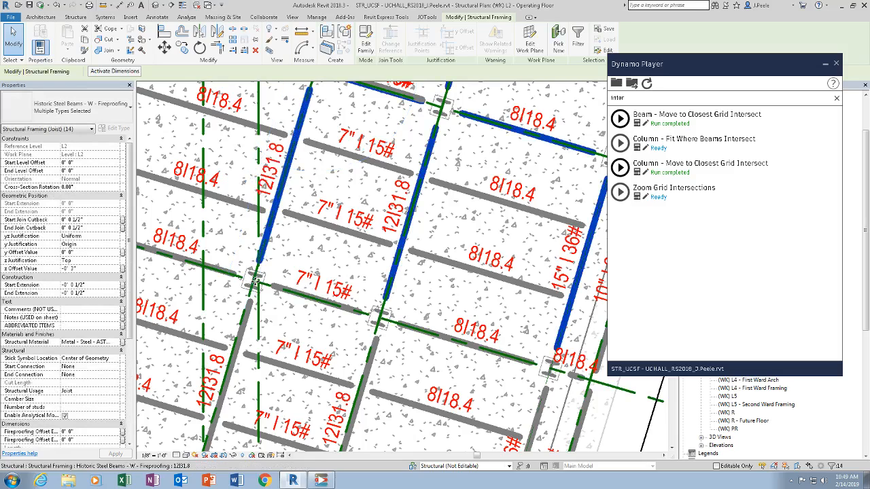
Step: Select the misaligned 12I31.8 girder in the third bay row and the 8I18.4 and 7" I 15# beams along the gridline below it
scroll(373, 289, down, 2)
middle_drag(378, 292, 379, 247)
scroll(304, 290, up, 1)
click(306, 249)
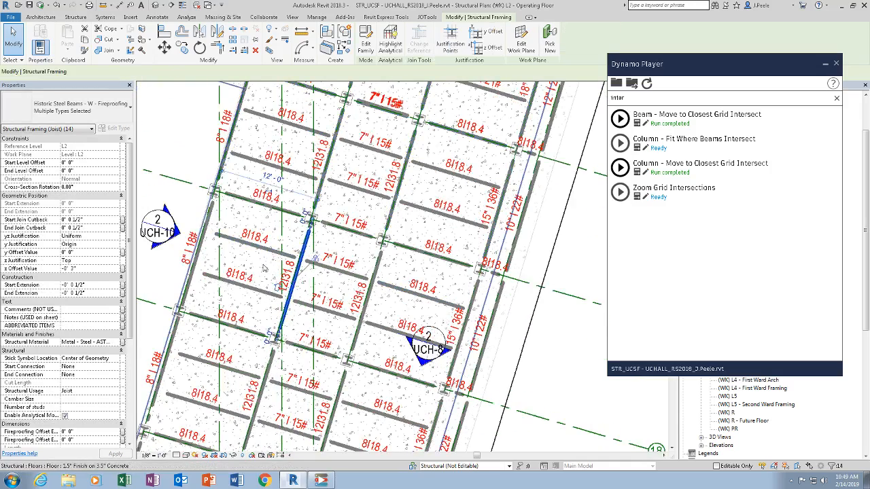
ctrl+click(272, 338)
ctrl+click(313, 348)
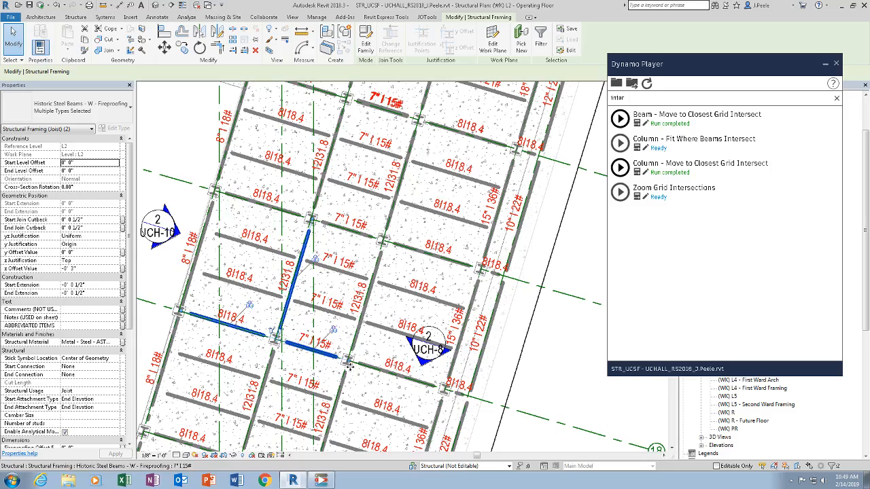
ctrl+click(393, 367)
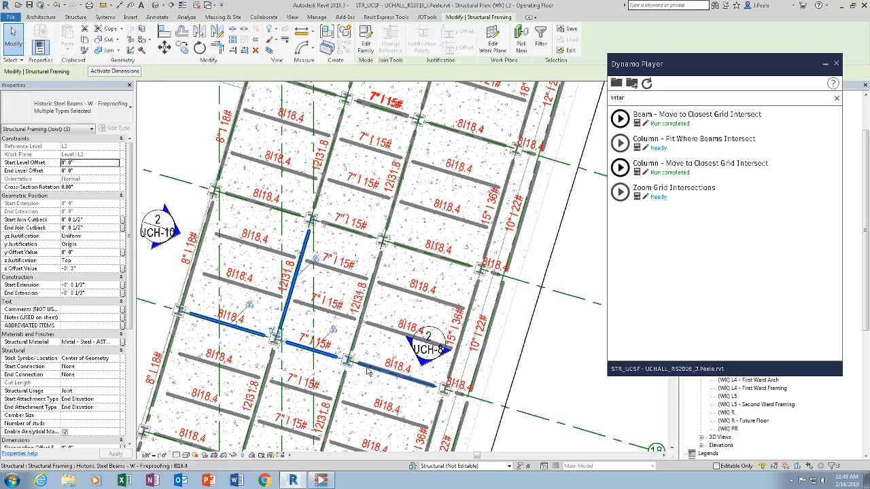
Step: Add the east-edge beams, the short 8I18.4 stub and the west-edge 8" I 18# beam to the selection
ctrl+click(497, 310)
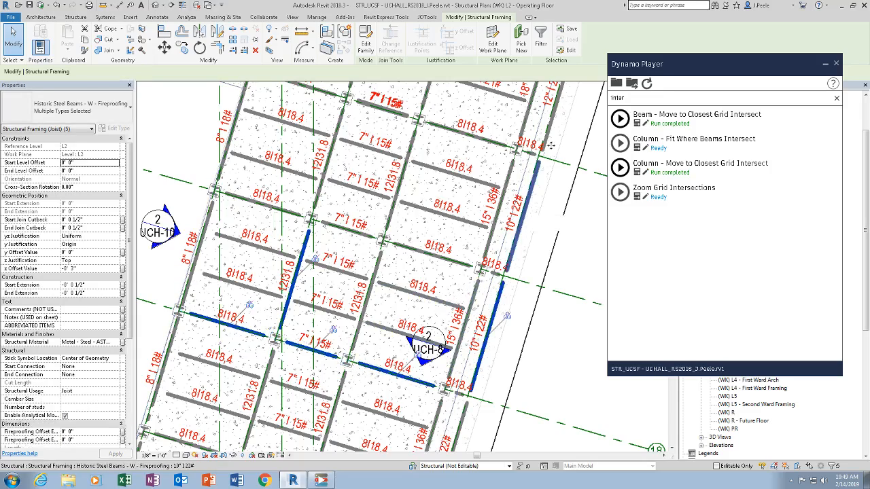
ctrl+click(529, 209)
ctrl+click(556, 111)
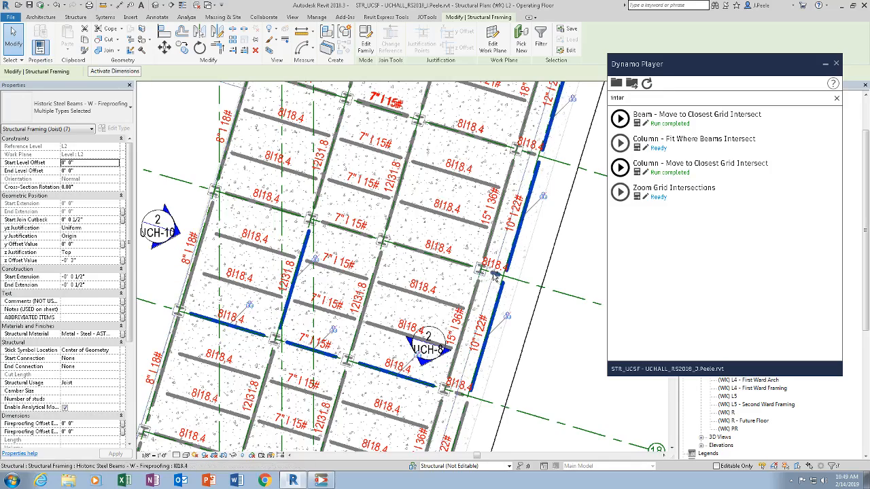
ctrl+click(210, 223)
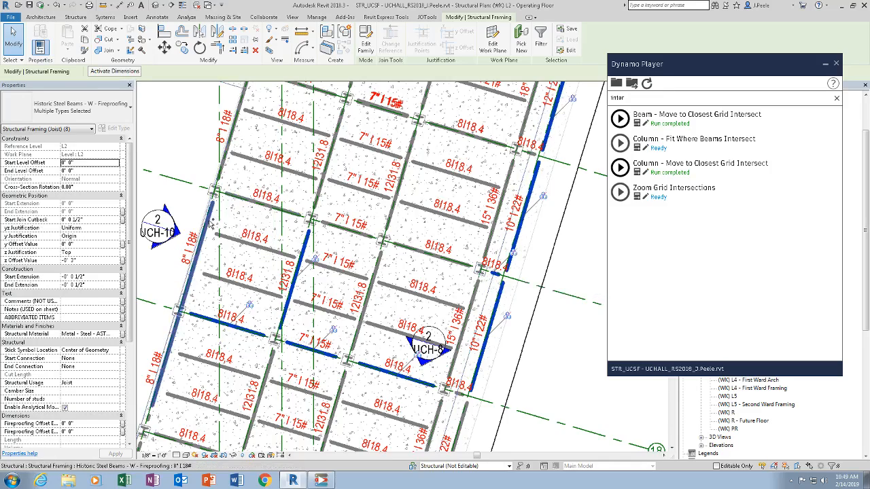
ctrl+click(210, 223)
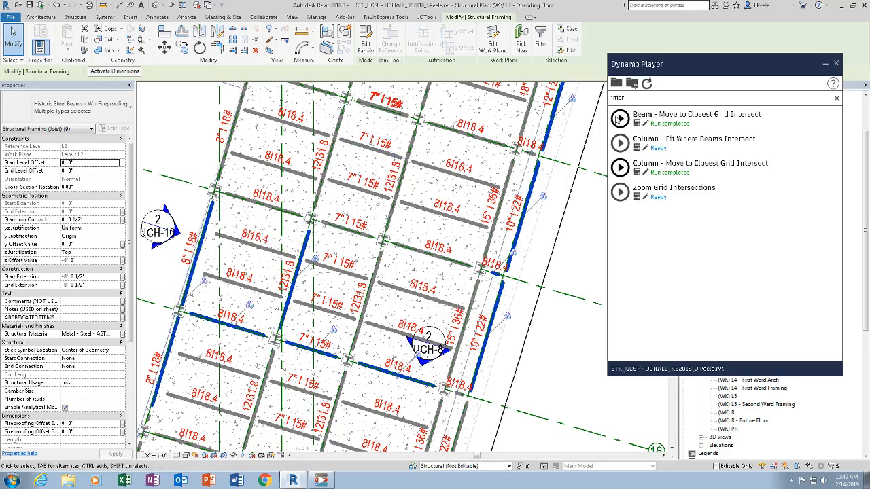
Step: Run Beam - Move to Closest Grid Intersect on the selection, removing the conflicting dimension reference and unjoining the affected elements
click(619, 119)
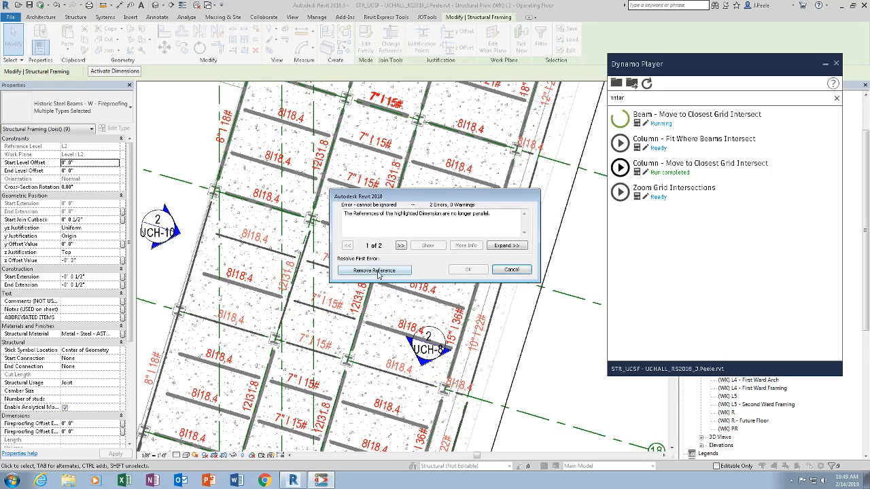
click(378, 272)
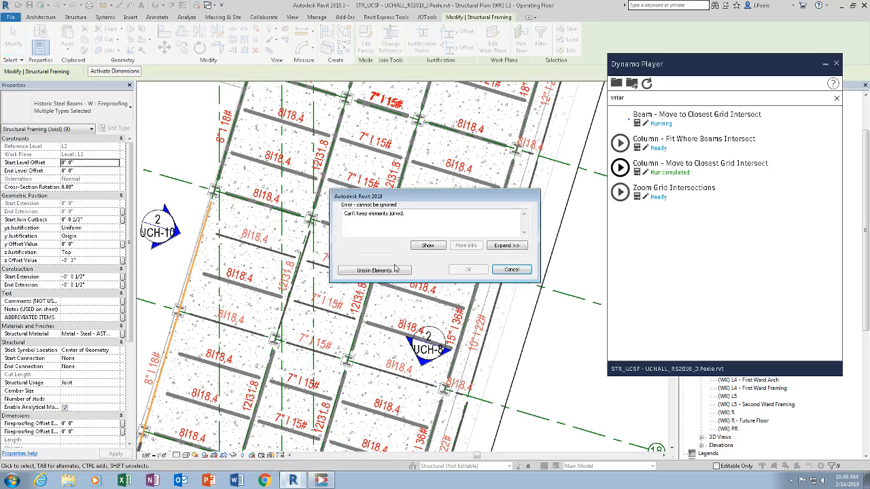
click(397, 271)
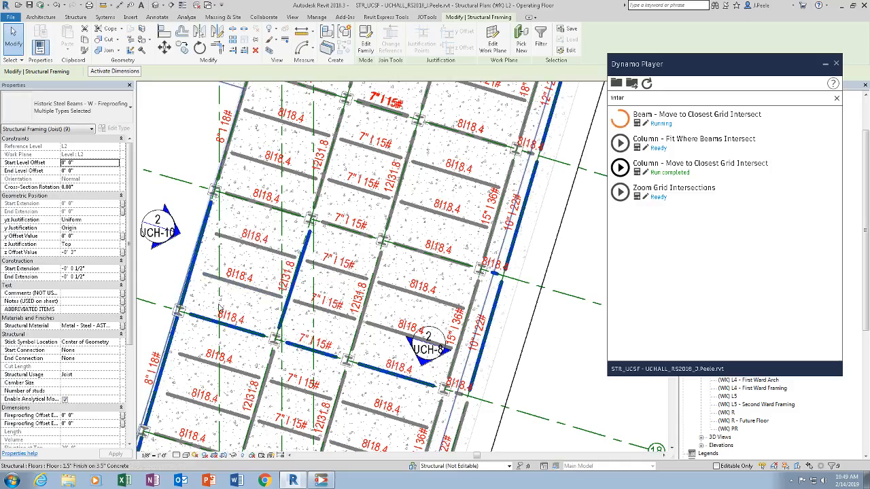
middle_drag(286, 268, 452, 121)
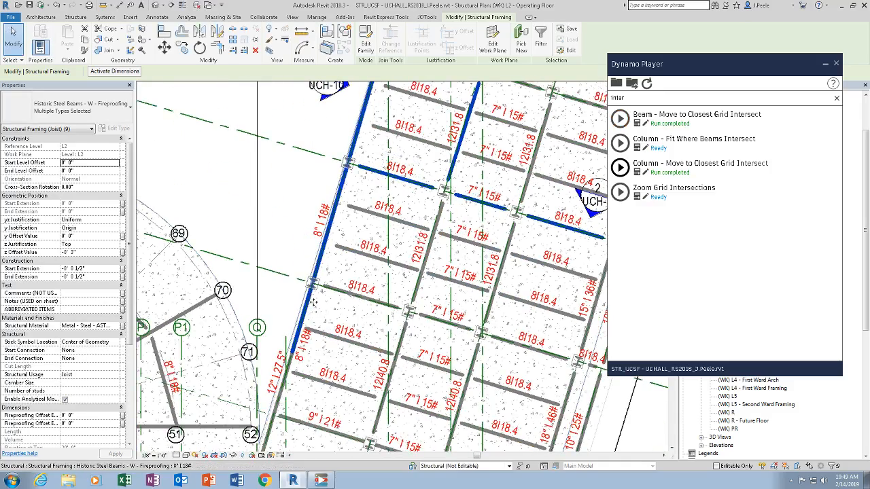
scroll(312, 307, up, 1)
key(Escape)
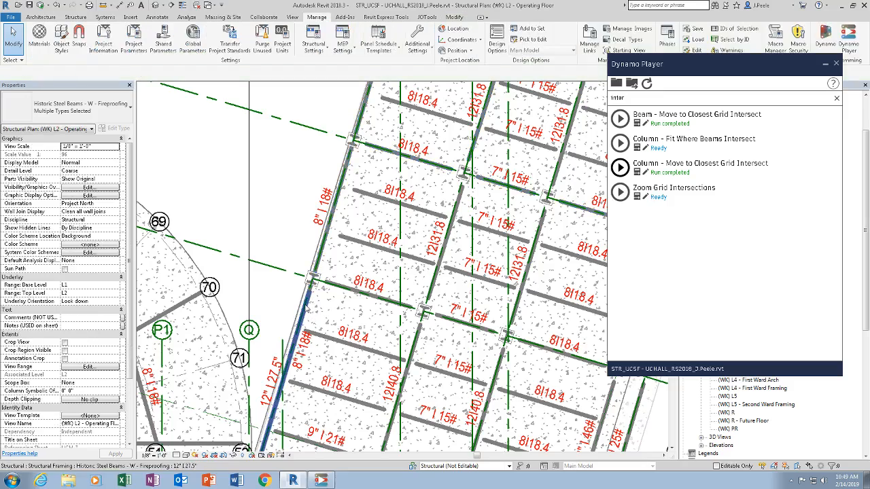
Step: Select the two 12I40.8 girders, the adjacent 18" I 46# girder, and the 7" I 15# and 18" I 46# gridline beams below them
middle_drag(380, 337, 259, 187)
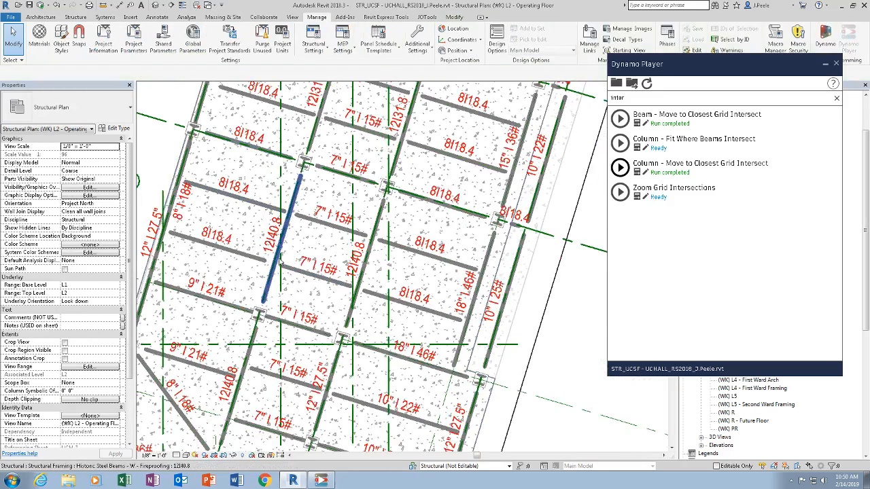
click(284, 234)
ctrl+click(367, 262)
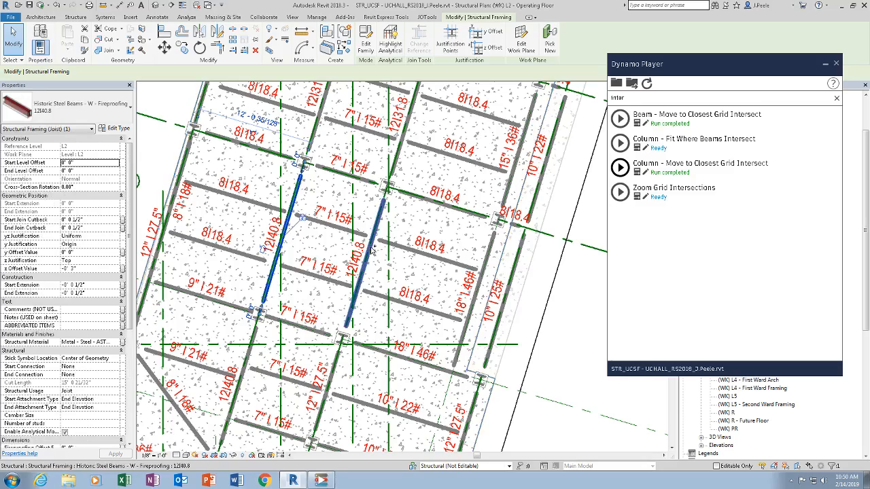
ctrl+click(480, 279)
ctrl+click(482, 280)
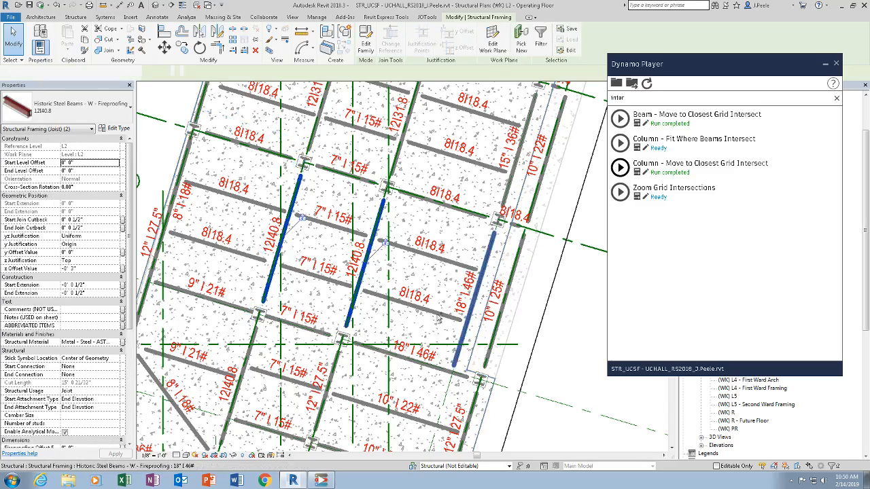
ctrl+click(423, 363)
ctrl+click(297, 331)
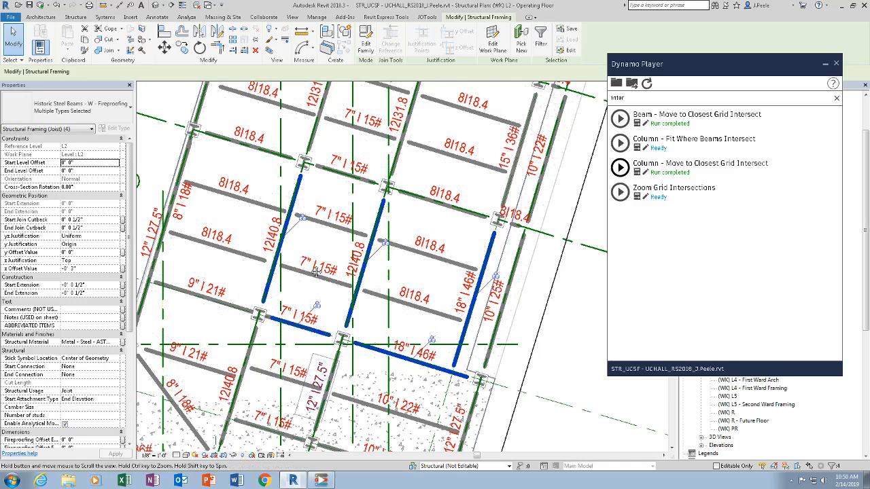
Step: Add the 12" I 27.5# edge beam and the southern 10" I 22# gridline beam, and run Beam - Move to Closest Grid Intersect
middle_drag(443, 447, 430, 255)
ctrl+click(460, 219)
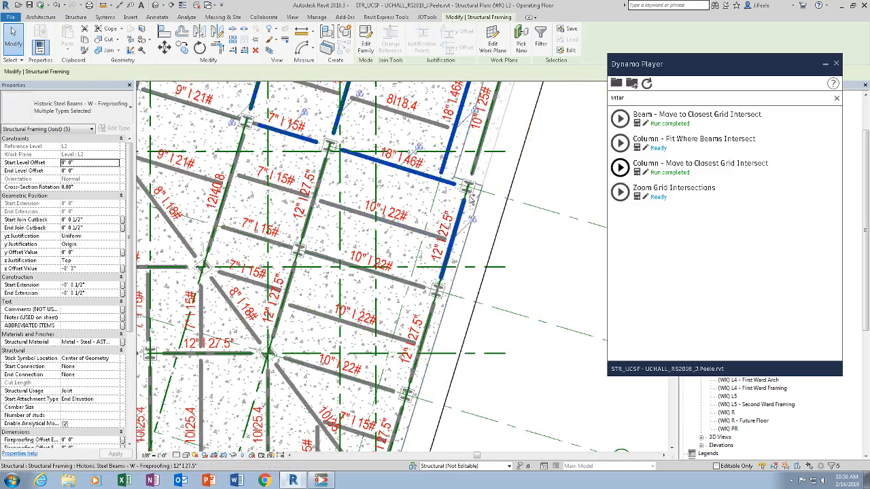
ctrl+click(308, 372)
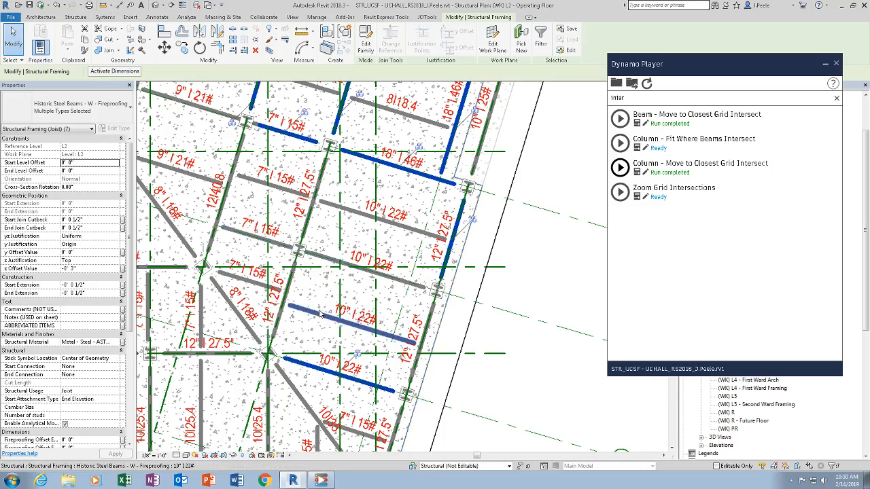
middle_drag(353, 238, 349, 252)
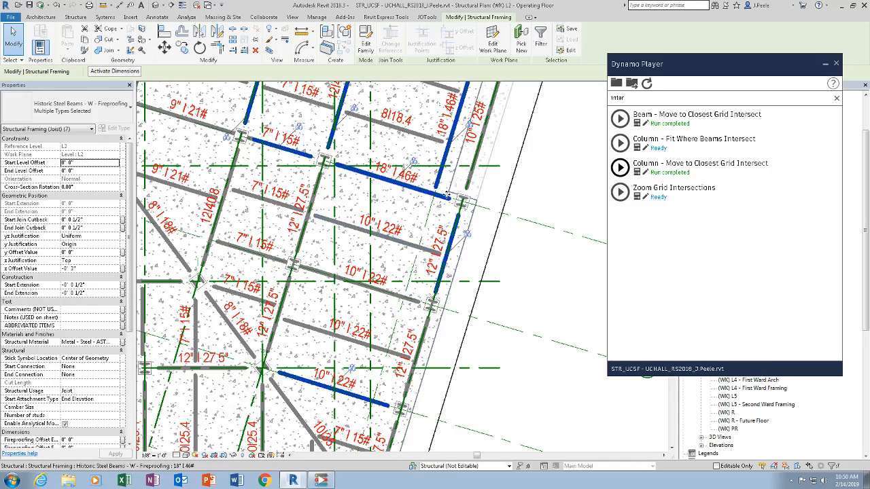
click(625, 119)
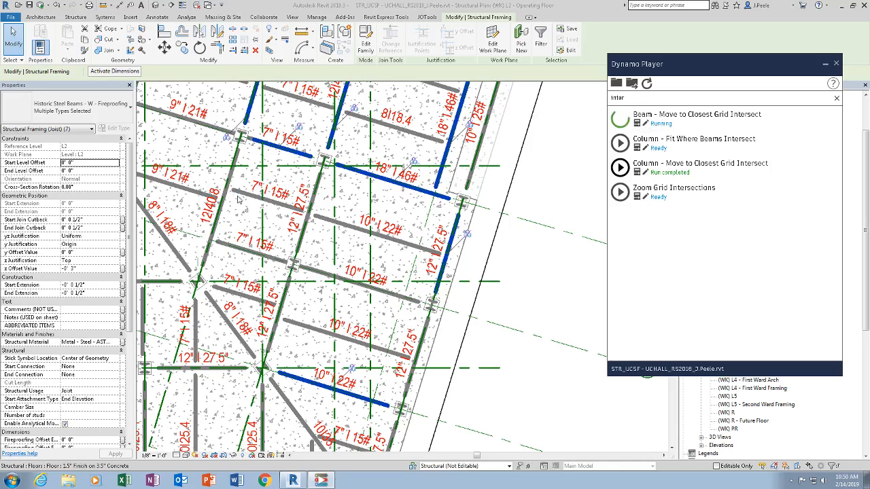
Step: Select the four interior 12I31.8 girders in the two bay rows above the 12I40.8 girders and run Beam - Move to Closest Grid Intersect
scroll(410, 216, down, 1)
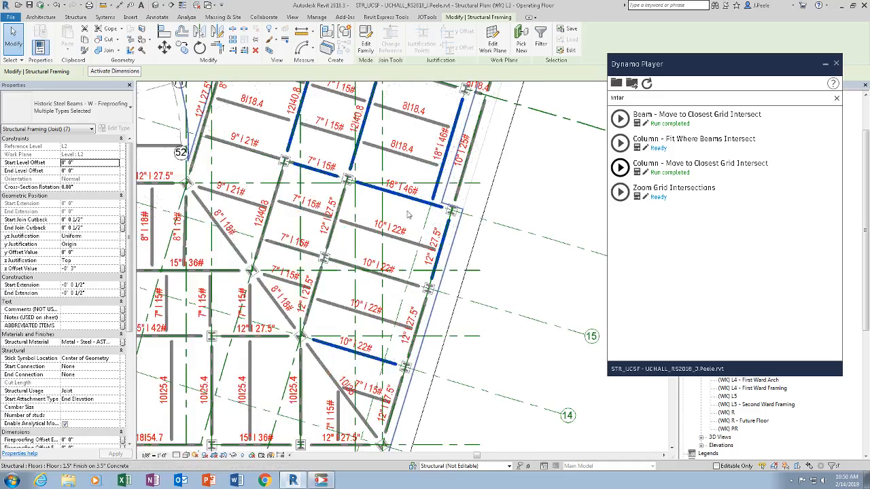
middle_drag(402, 184, 402, 241)
scroll(402, 241, up, 2)
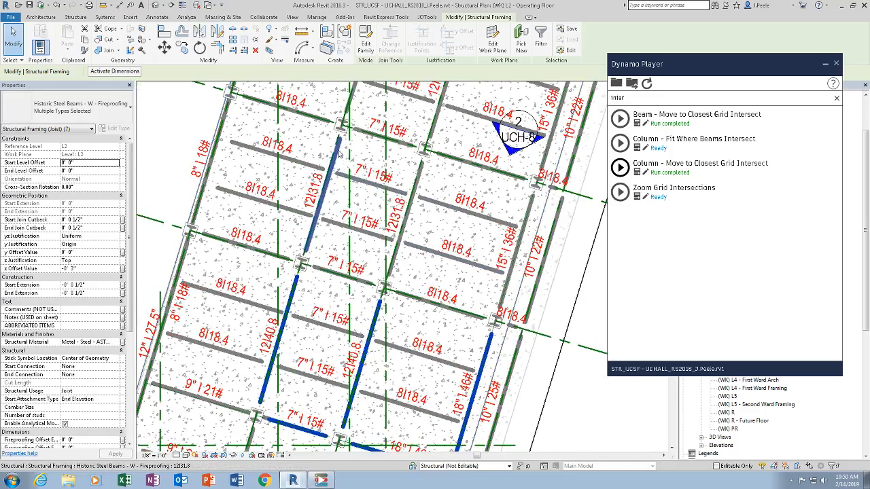
click(317, 204)
ctrl+click(422, 168)
ctrl+click(437, 115)
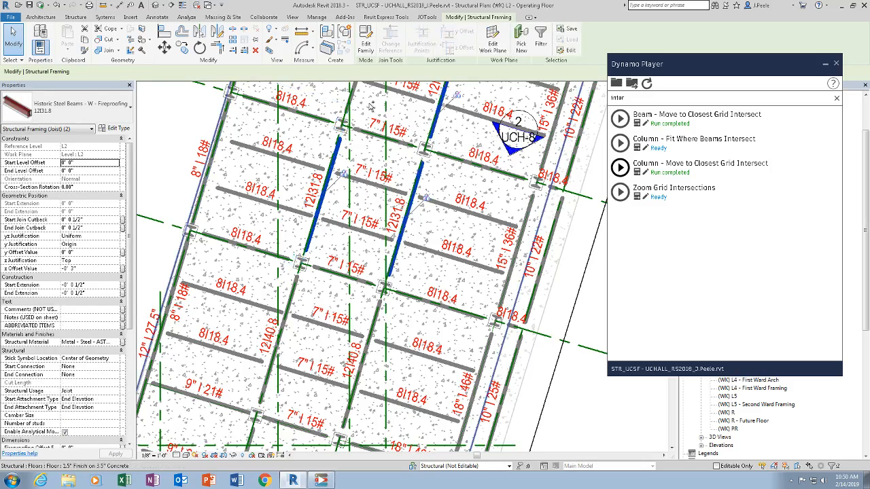
ctrl+click(349, 101)
middle_drag(385, 104, 374, 165)
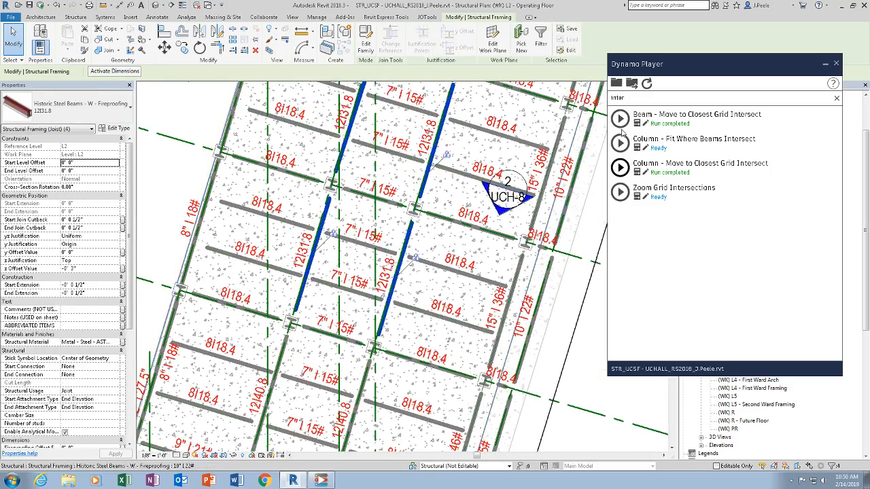
click(620, 119)
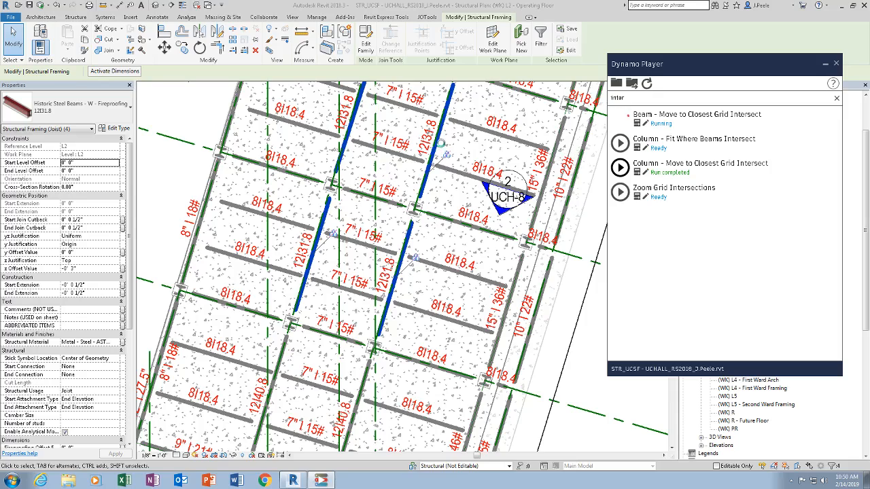
scroll(434, 138, up, 1)
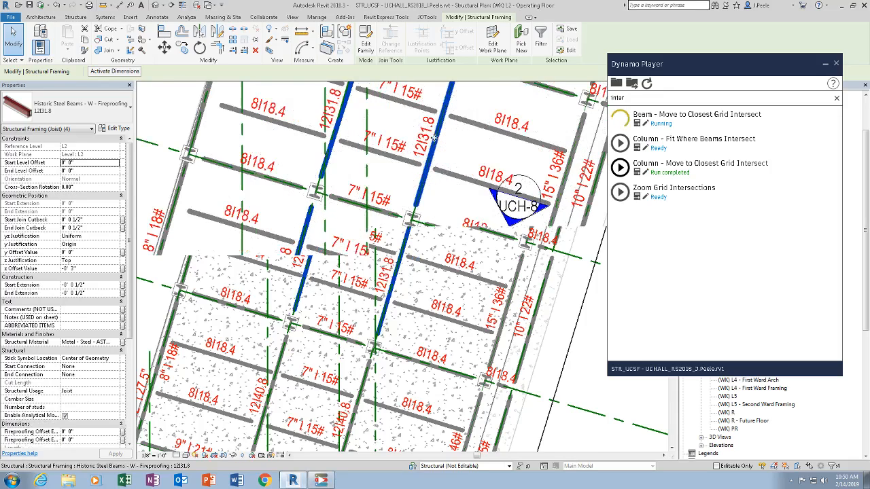
Step: Delete the duplicate 7" I 15# beam overlapping another on the gridline below the northernmost bays
middle_drag(435, 139, 417, 267)
scroll(416, 268, down, 3)
middle_drag(401, 195, 352, 297)
scroll(437, 175, up, 2)
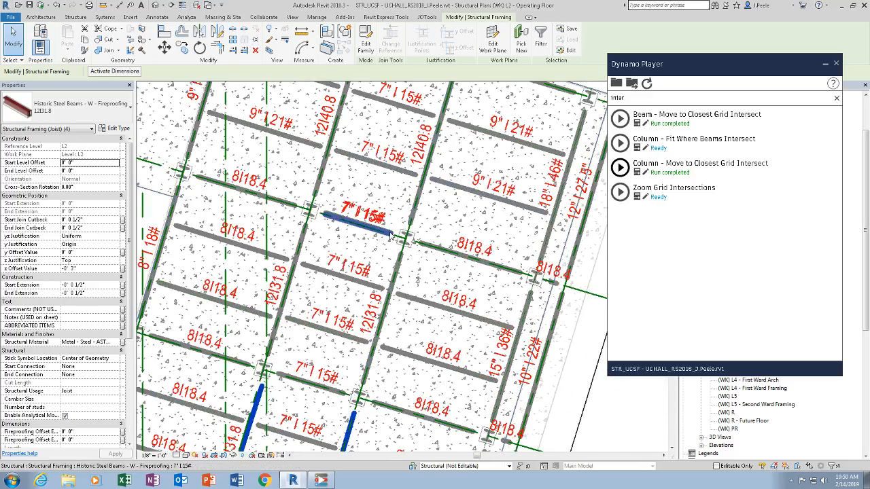
click(391, 234)
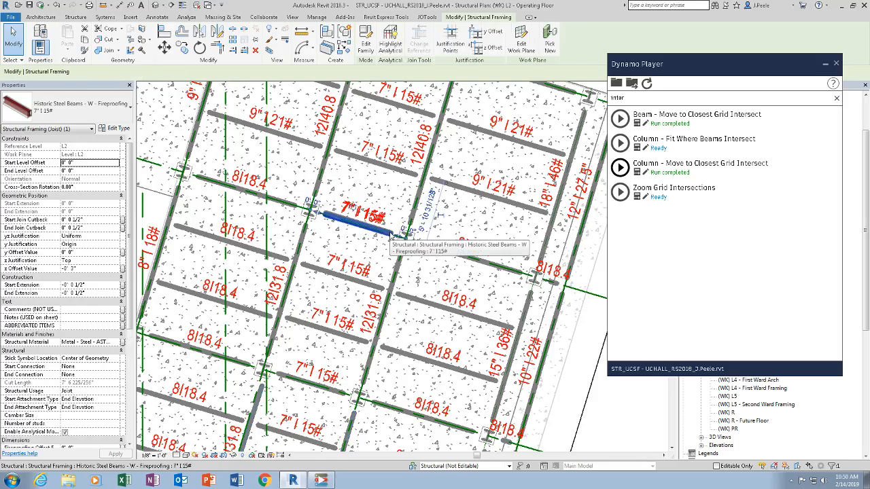
scroll(390, 235, up, 4)
key(Escape)
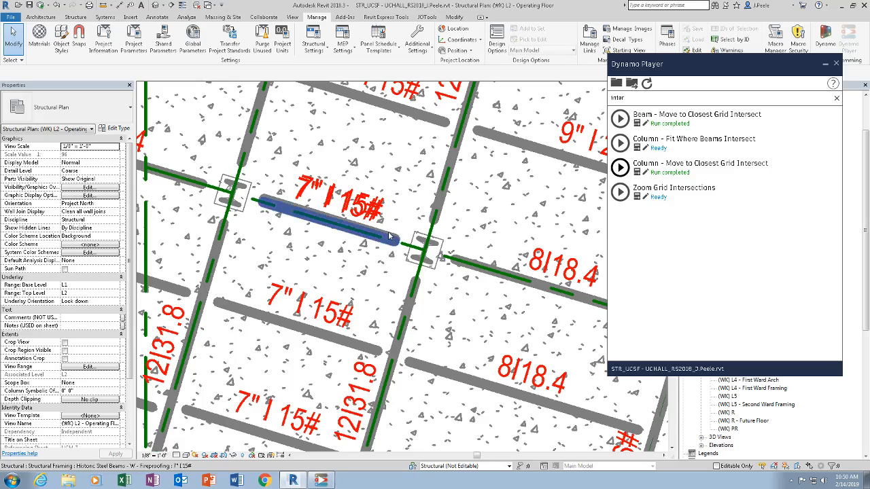
click(371, 234)
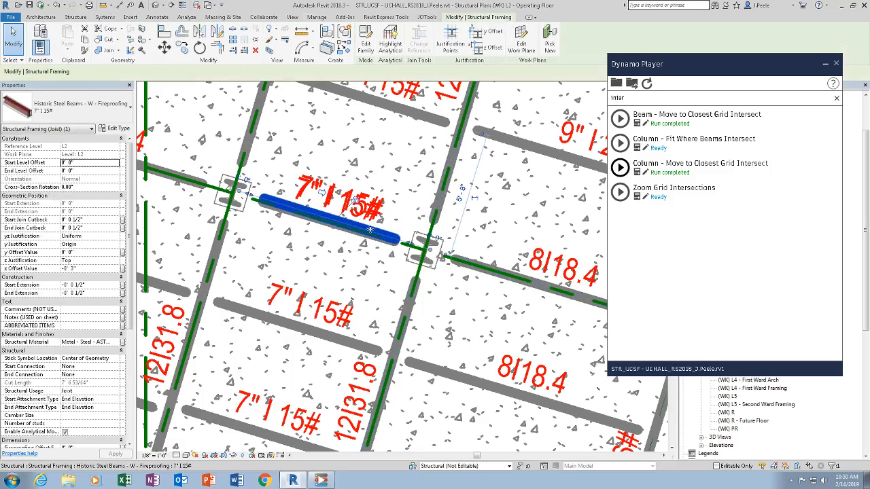
key(Escape)
scroll(502, 265, down, 1)
scroll(502, 265, down, 3)
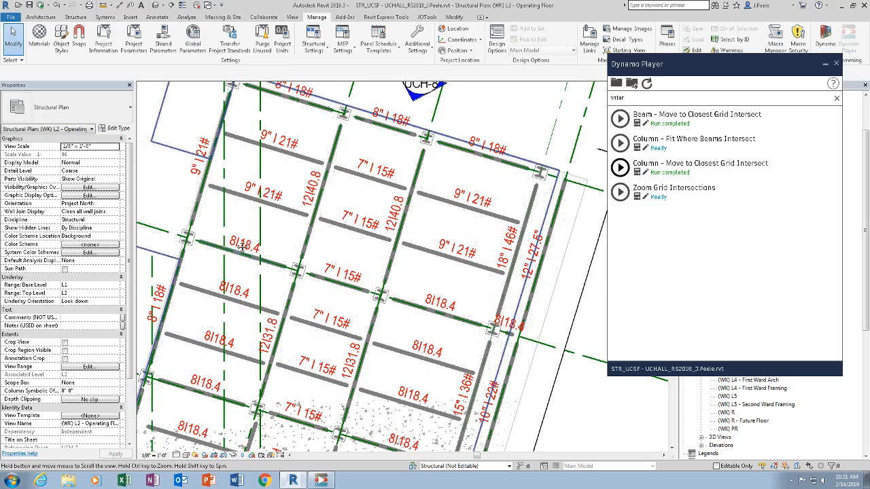
Step: Dismiss the save reminder without saving and check the joist spacing in the northwest bay with an aligned dimension, without placing it
middle_drag(243, 249, 249, 252)
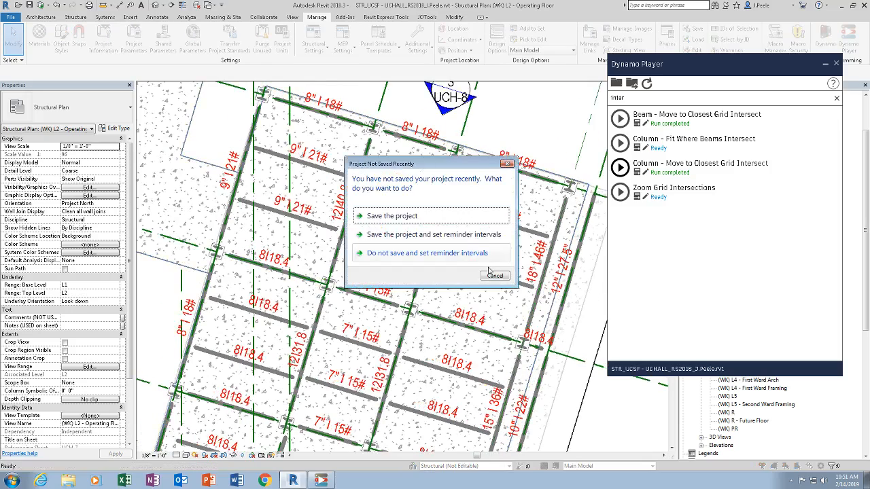
click(502, 278)
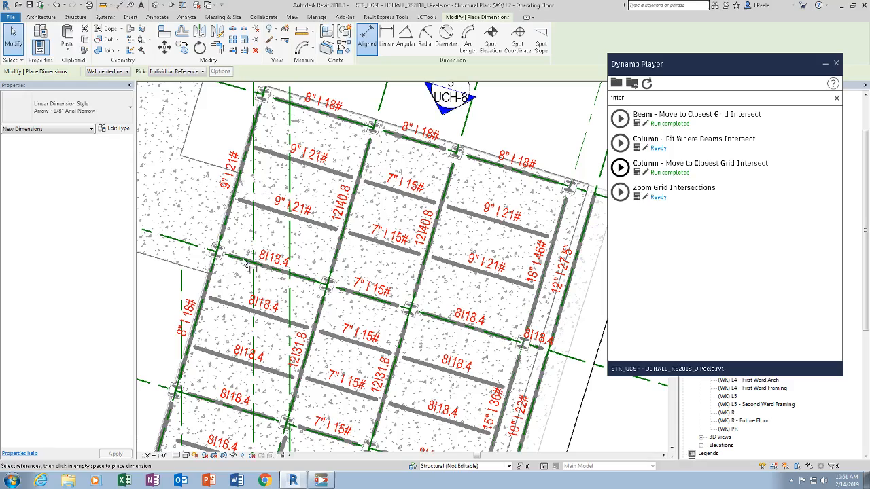
click(249, 262)
click(277, 211)
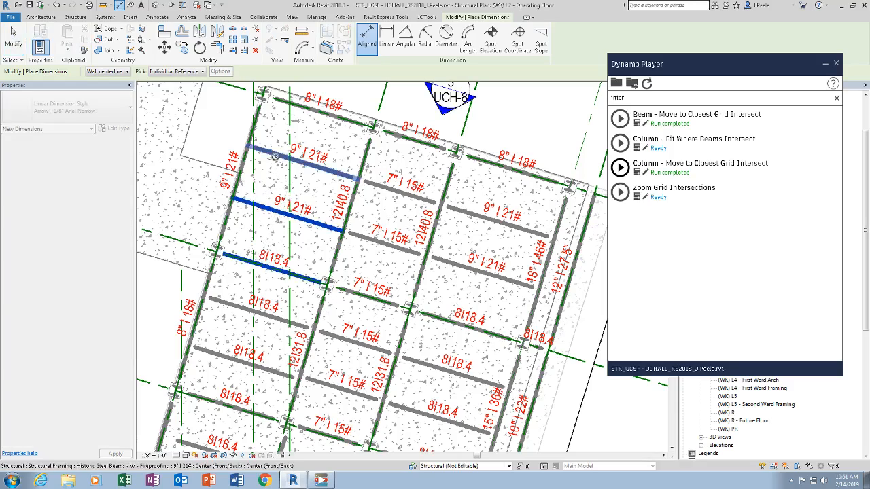
middle_drag(354, 160, 379, 162)
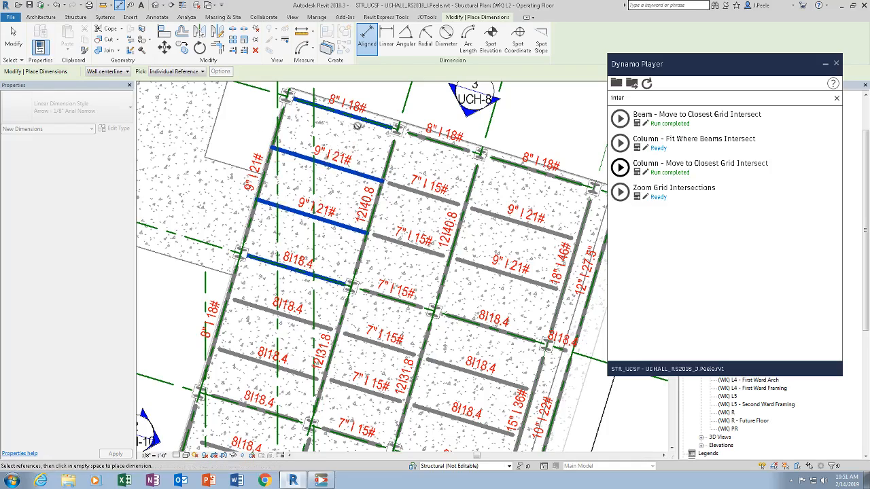
middle_drag(388, 147, 325, 189)
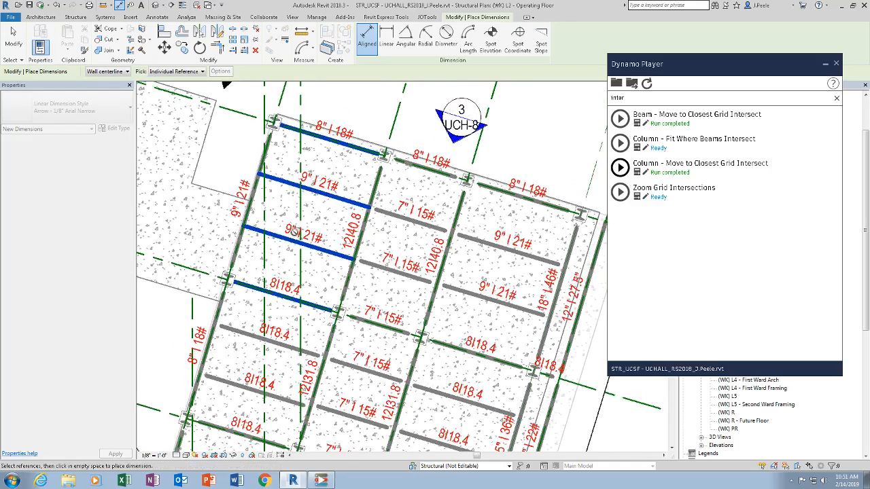
middle_drag(356, 300, 347, 272)
key(Escape)
key(Escape)
Step: Find the "equ" script and run Quick Equalize on the northwest bay's 8I18.4 beam, two 9" I 21# joists and 8" I 18# beam
drag(634, 99, 603, 99)
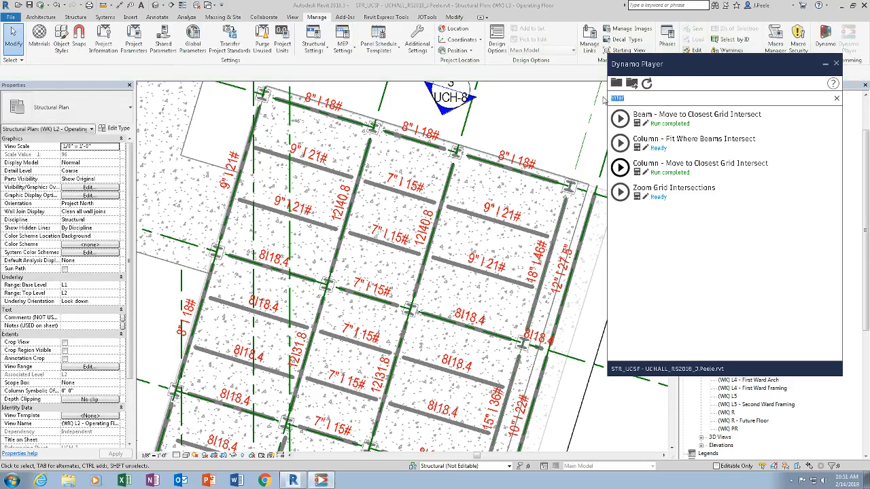
text(equ)
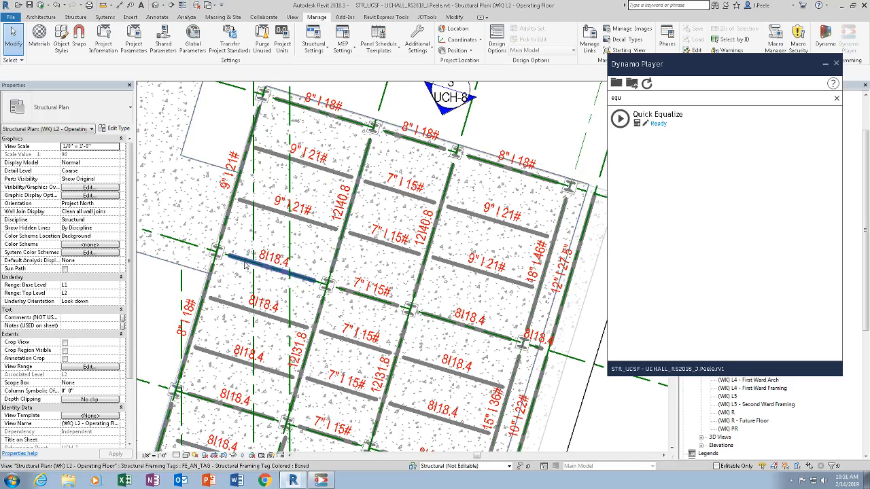
click(286, 270)
ctrl+click(261, 211)
ctrl+click(302, 164)
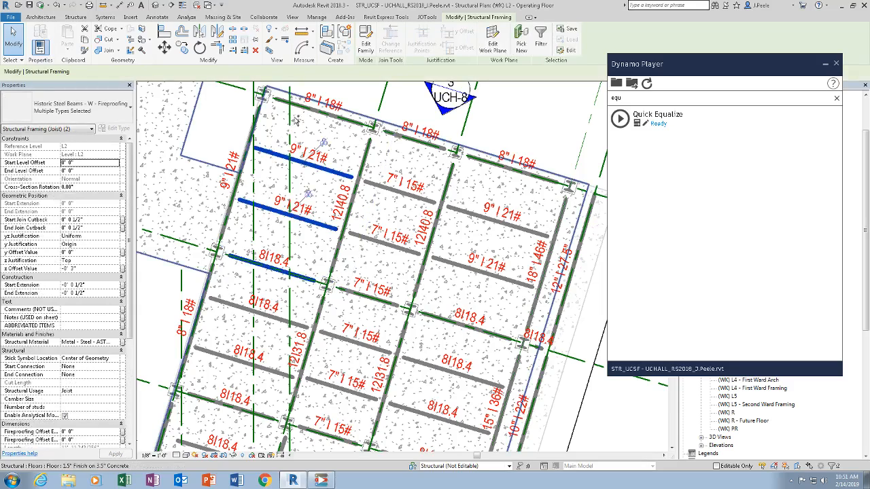
ctrl+click(320, 112)
click(620, 120)
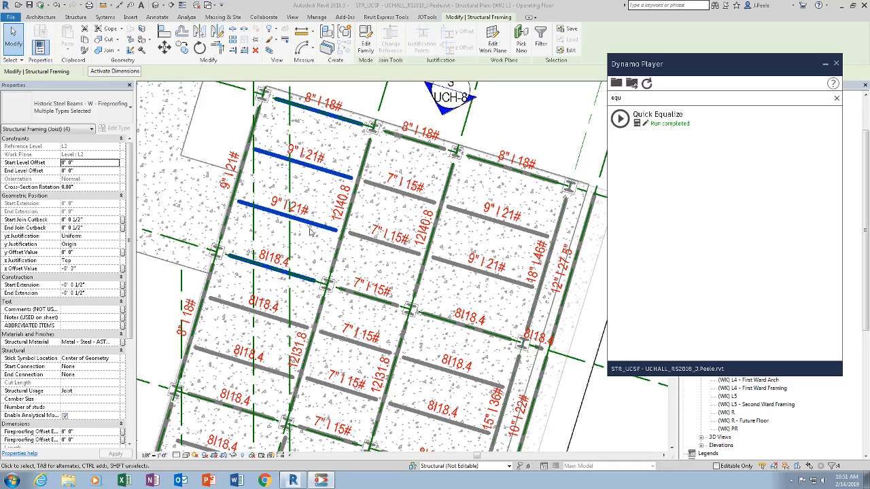
Step: Check the equalized joist spacing in the northwest bay with an aligned dimension across all four beams, then cancel it
scroll(311, 242, up, 1)
key(Escape)
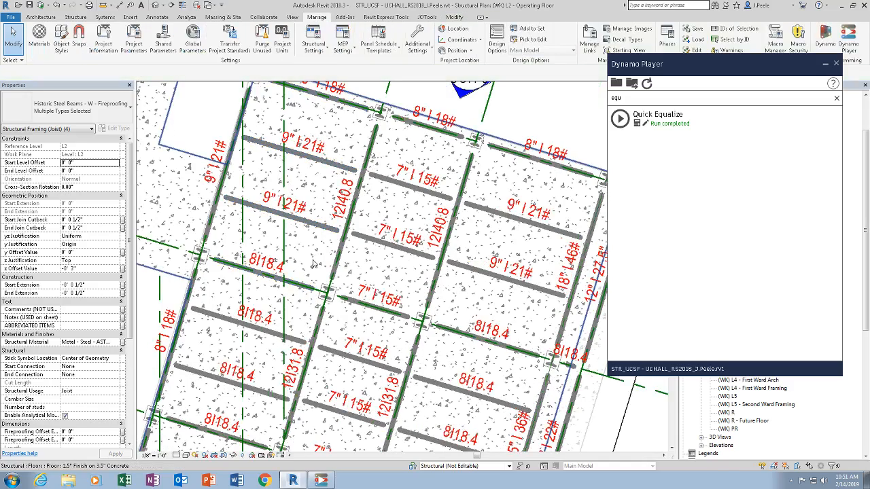
key(i)
click(292, 283)
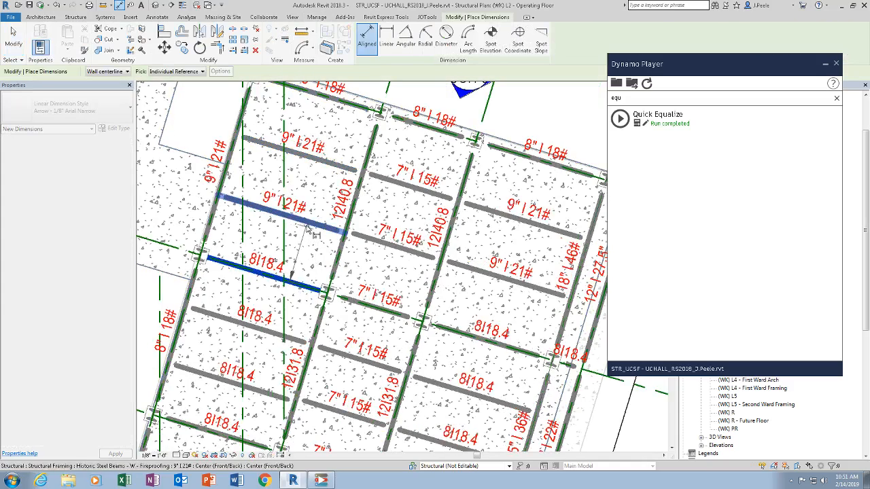
click(302, 225)
click(318, 164)
click(320, 95)
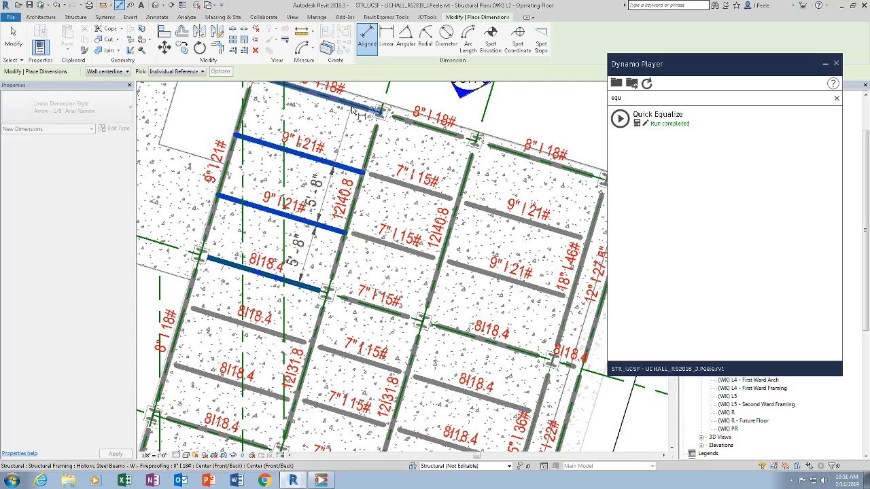
middle_drag(304, 132, 359, 155)
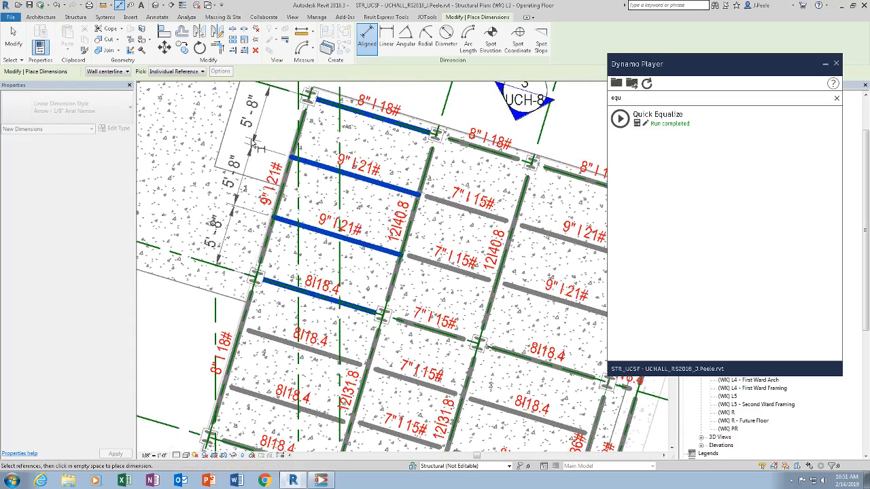
scroll(246, 139, down, 1)
scroll(246, 139, down, 1)
key(Escape)
key(Escape)
Step: Move the southern 7" I 15# joist in the northern middle bay toward the gridline beam below, making the spacing uneven
scroll(418, 205, up, 2)
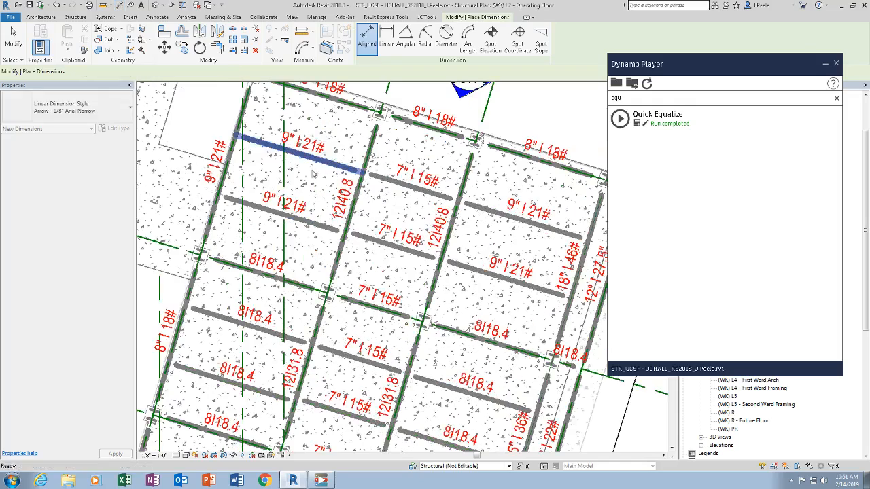
middle_drag(375, 212, 331, 184)
click(353, 223)
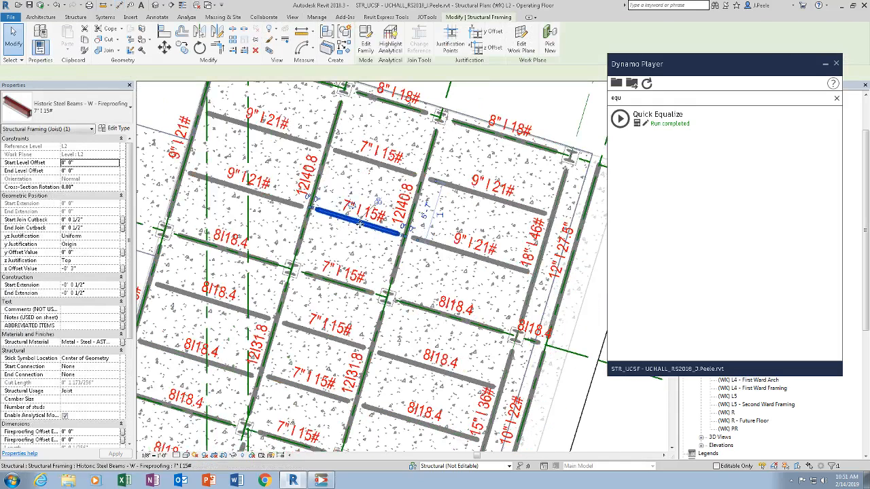
drag(358, 231, 352, 246)
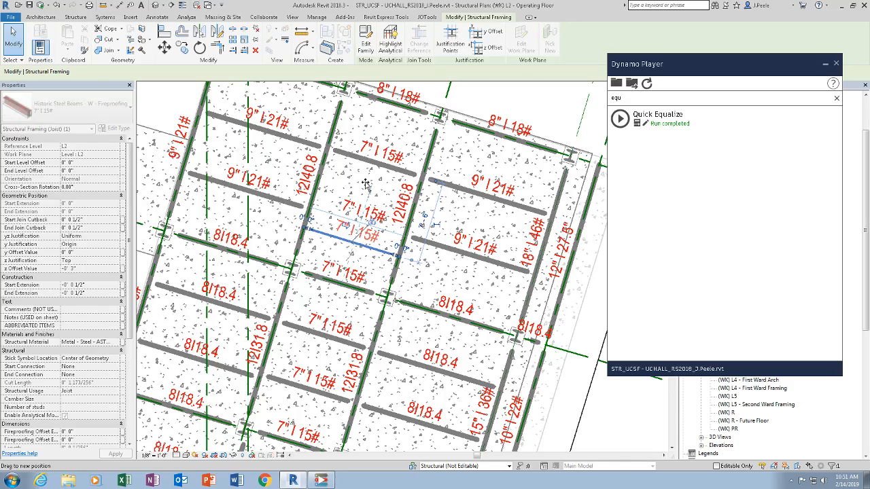
Step: Run Quick Equalize on the northern middle bay's three 7" I 15# beams and 8" I 18# edge beam
middle_drag(368, 166, 329, 204)
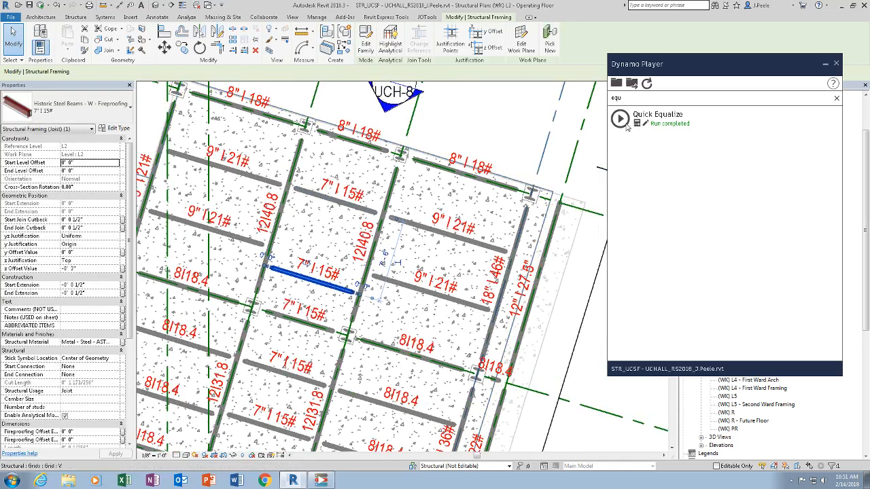
click(293, 321)
ctrl+click(306, 279)
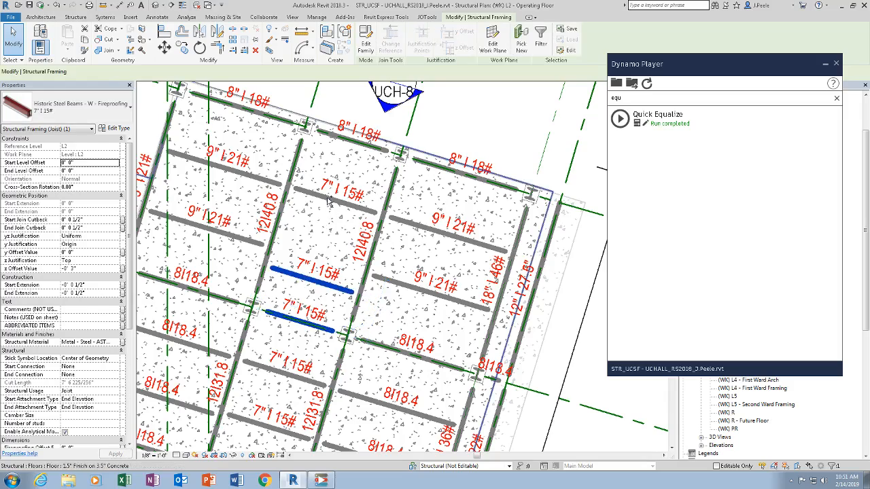
ctrl+click(328, 200)
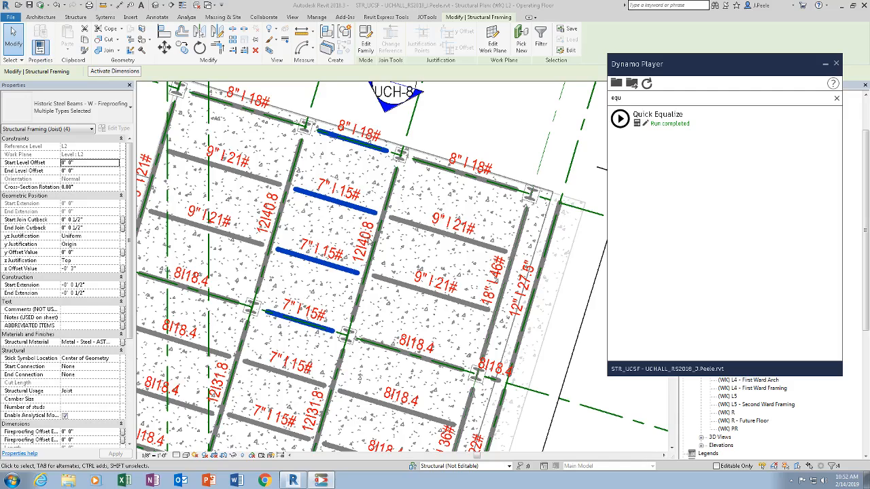
click(454, 128)
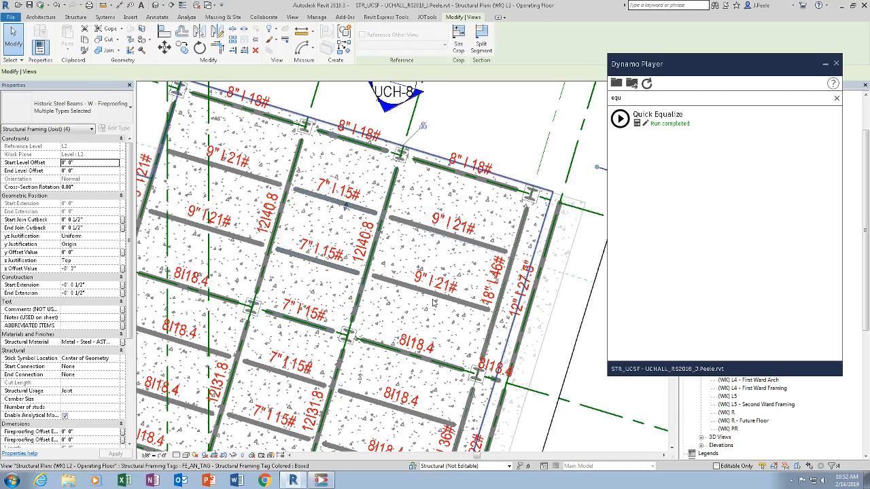
Step: Run Quick Equalize on the northeast bay's 8I18.4 gridline beam, two 9" I 21# joists and 8" I 18# edge beam
click(409, 354)
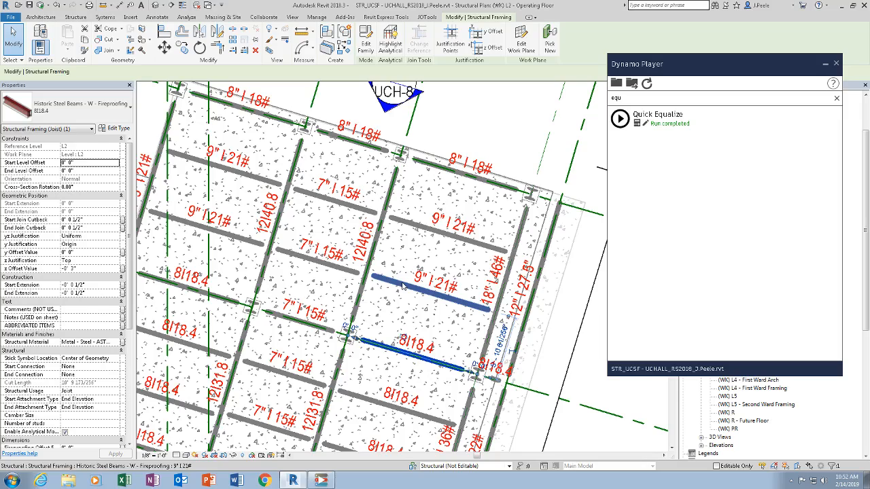
ctrl+click(402, 284)
ctrl+click(449, 234)
ctrl+click(469, 174)
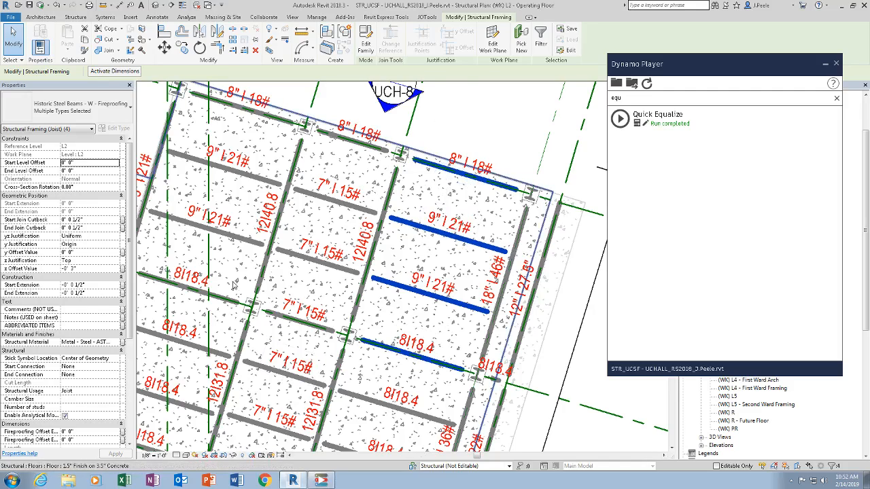
click(469, 118)
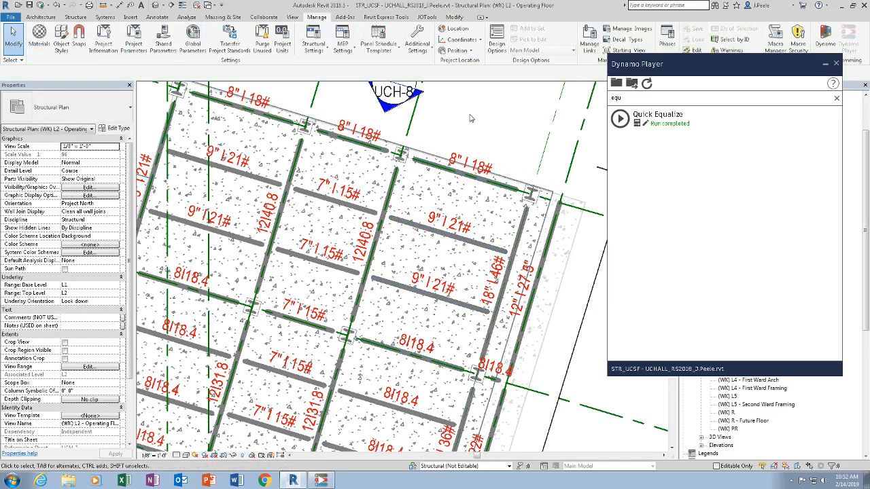
Step: Run Quick Equalize on the four 8I18.4 beams in the east bay of the second row from the north
middle_drag(492, 375, 523, 251)
middle_drag(439, 349, 457, 247)
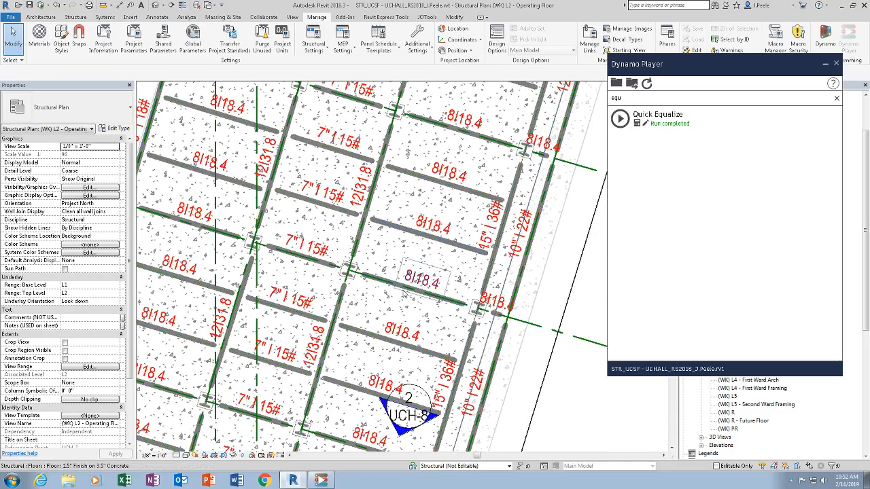
click(405, 291)
ctrl+click(401, 228)
ctrl+click(420, 181)
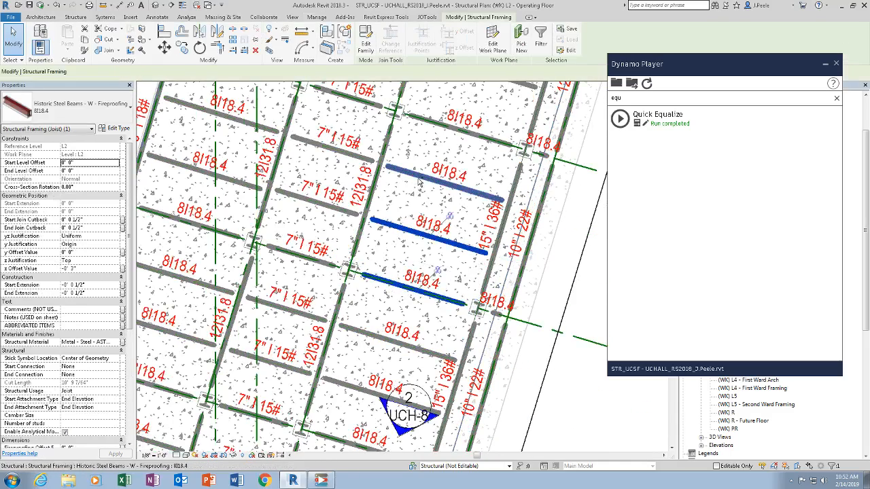
ctrl+click(431, 119)
ctrl+click(431, 120)
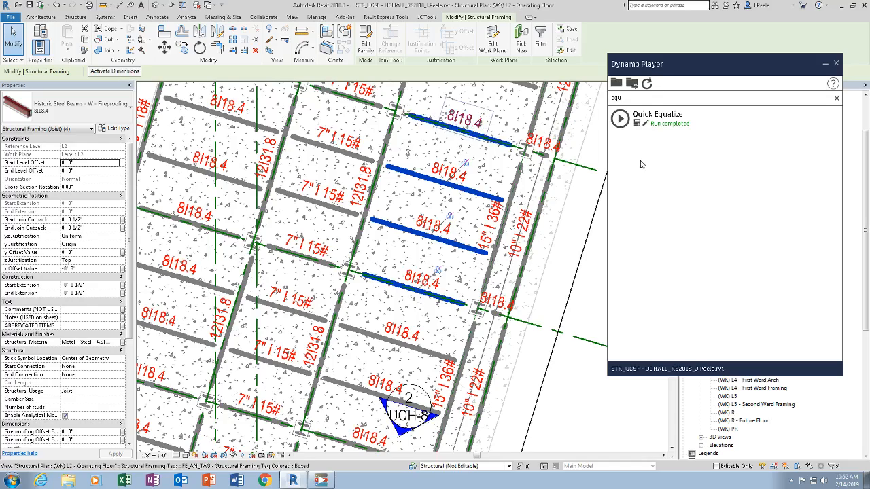
click(619, 118)
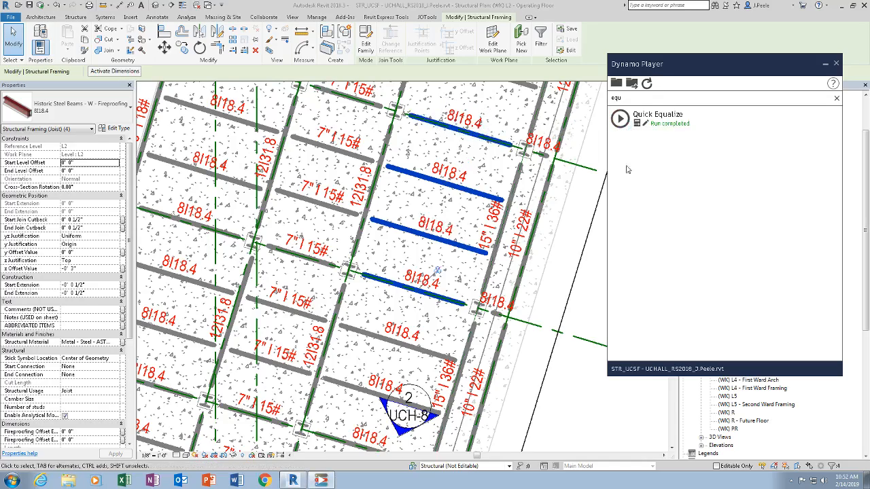
scroll(427, 290, down, 1)
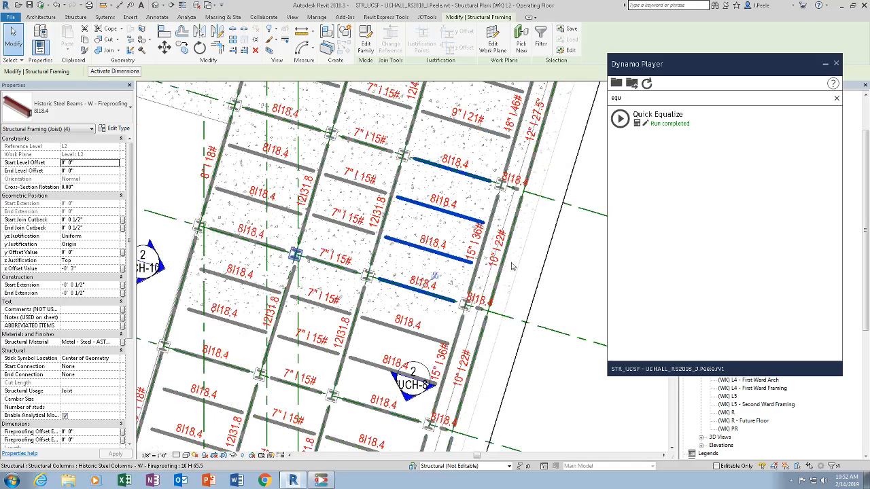
click(554, 366)
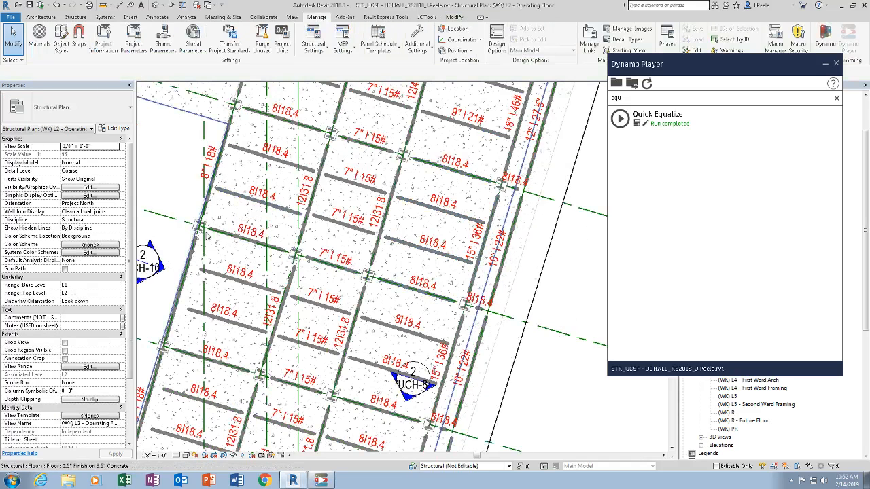
Step: Run Quick Equalize on the four 8I18.4 beams in the west bay of the second row from the north
click(225, 234)
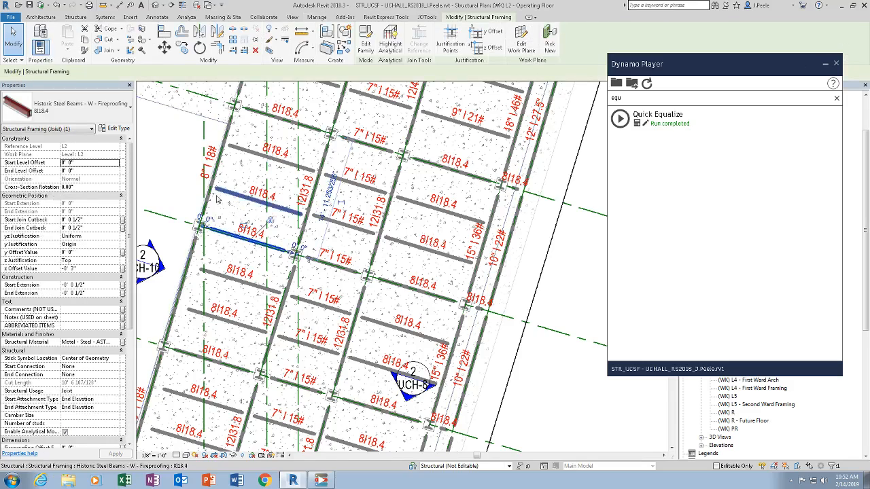
scroll(238, 197, up, 2)
ctrl+click(251, 187)
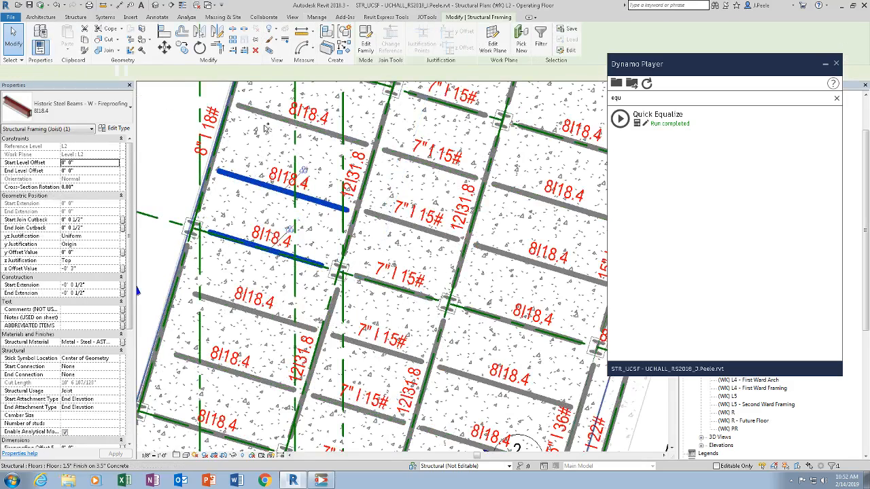
ctrl+click(288, 121)
middle_drag(288, 121, 281, 206)
ctrl+click(302, 152)
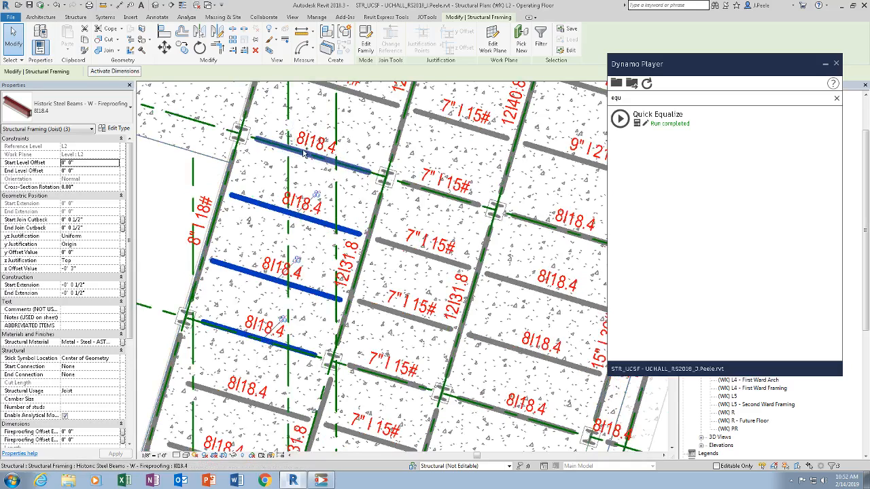
click(621, 119)
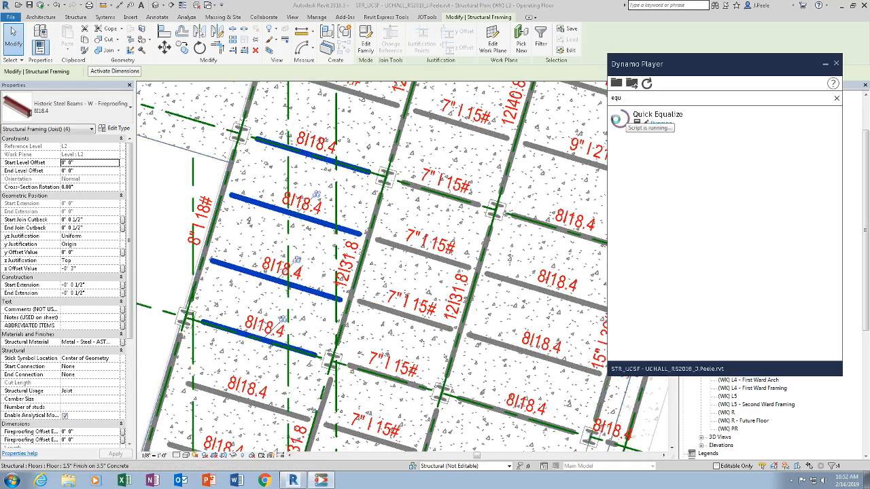